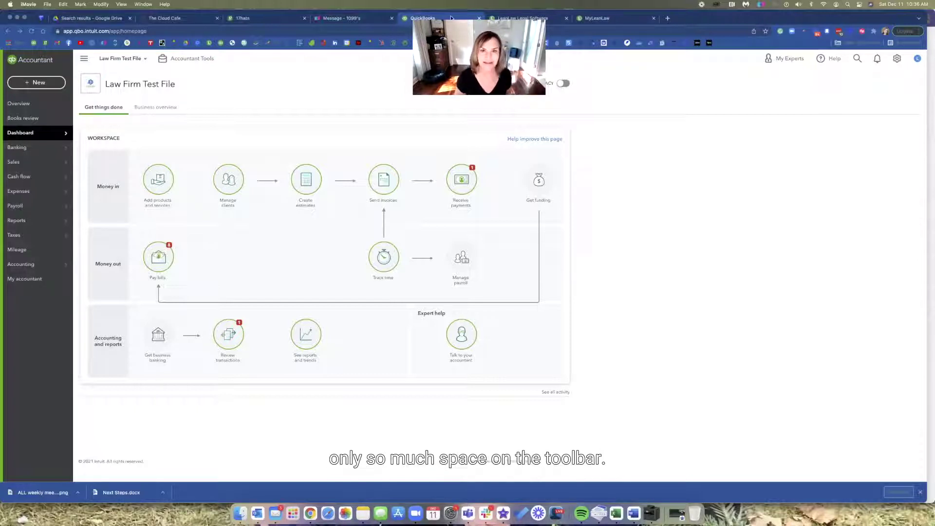
Step: Open Books review and set its review period to Last year (January–December 2020)
left_click(16, 118)
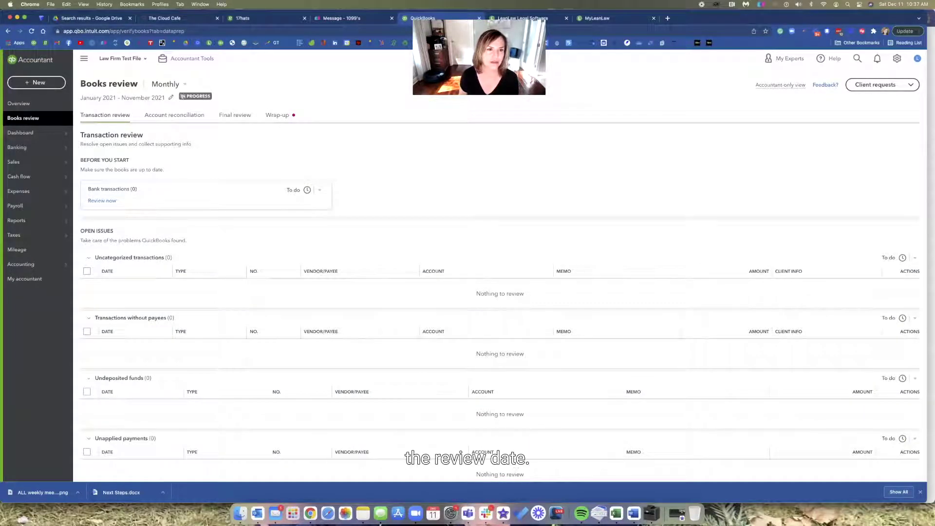
left_click(170, 98)
left_click(130, 135)
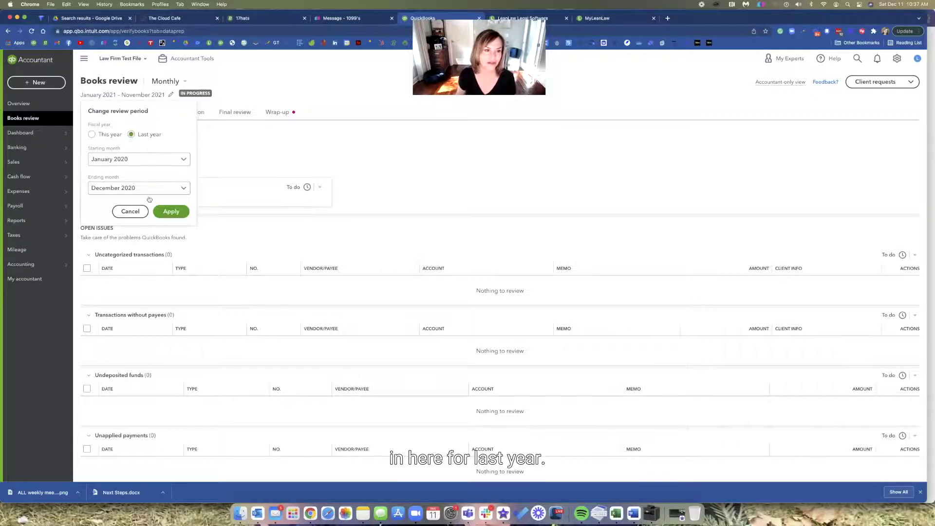
left_click(171, 212)
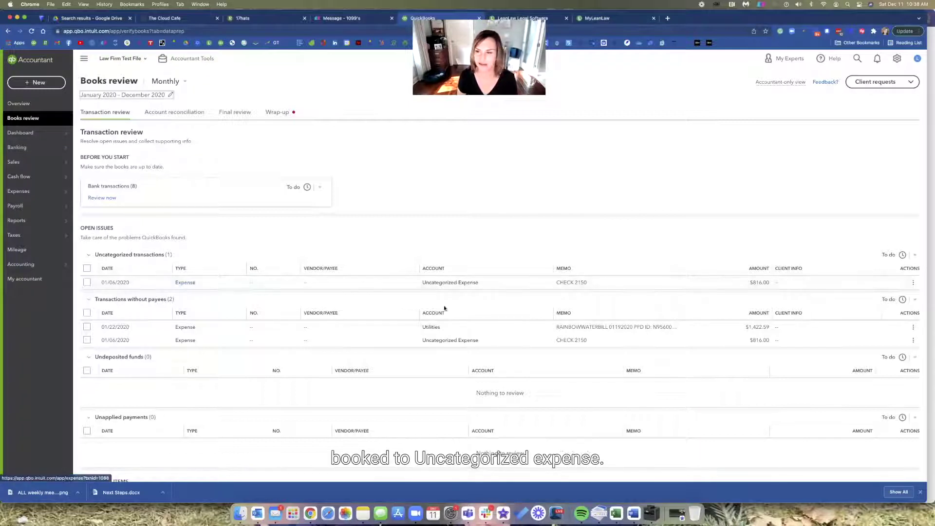
Step: Select the $816.00 uncategorized transaction and open it for editing
left_click(88, 282)
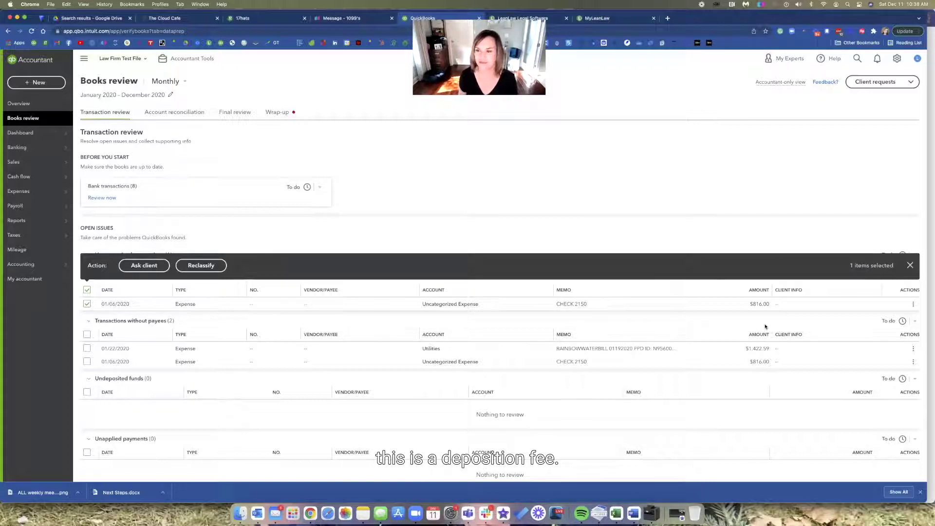
left_click(913, 305)
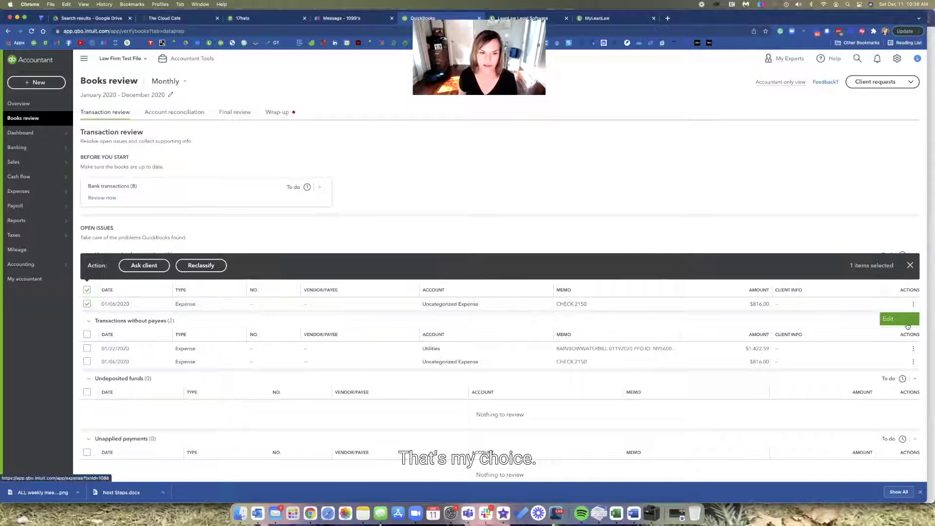
left_click(912, 304)
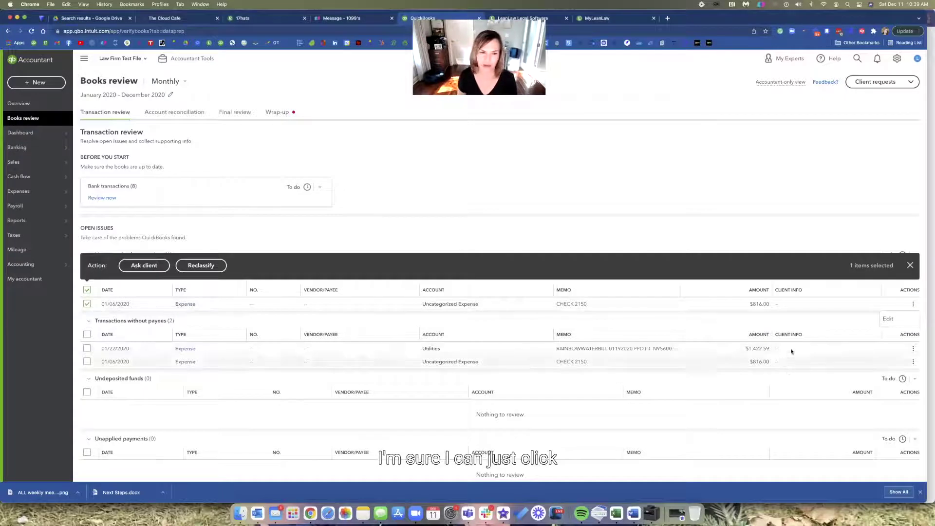
left_click(888, 319)
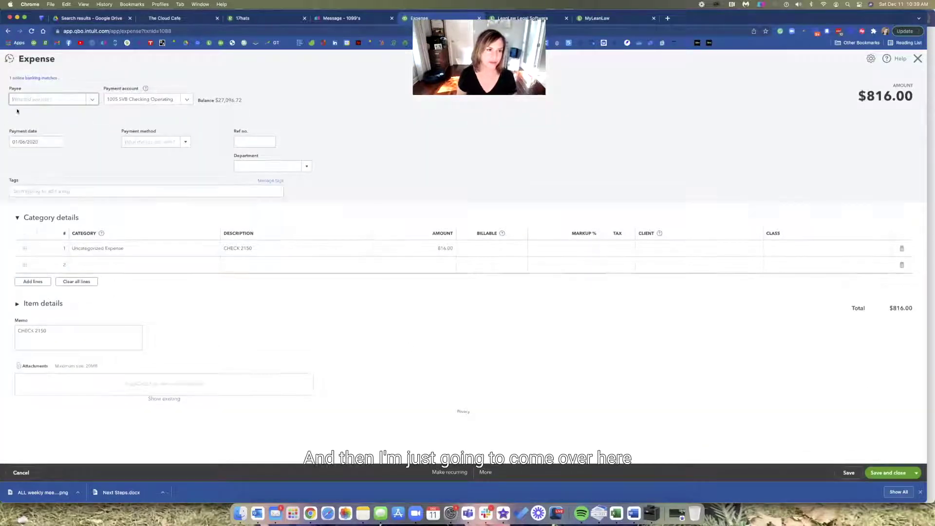
Step: Set the payee to Court Room Services and the line 1 category to 1505 Advanced Client Costs
type("sar")
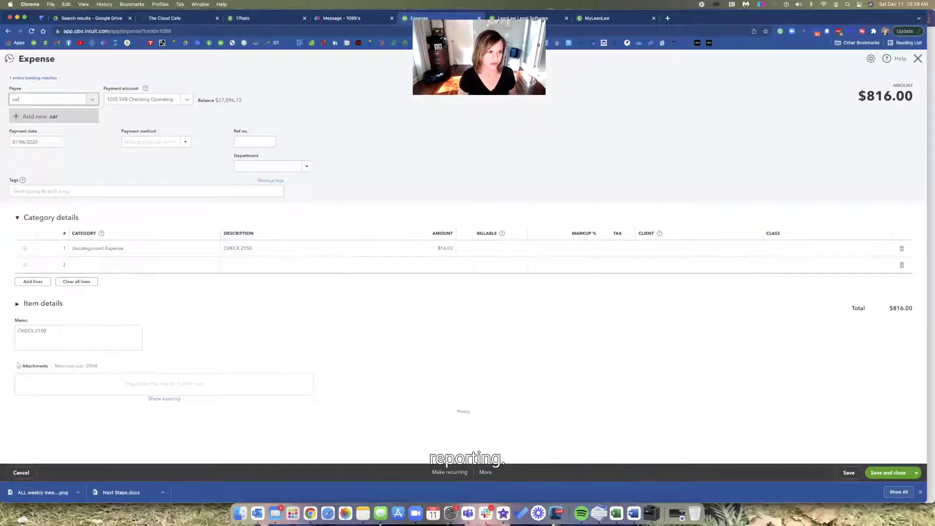
key("BackSpace")
key("BackSpace")
key("BackSpace")
type("cou")
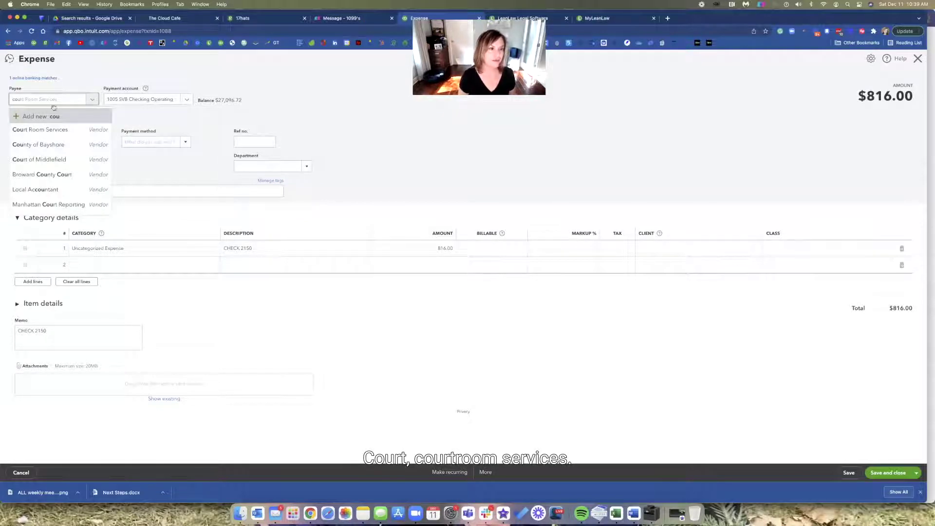
left_click(28, 129)
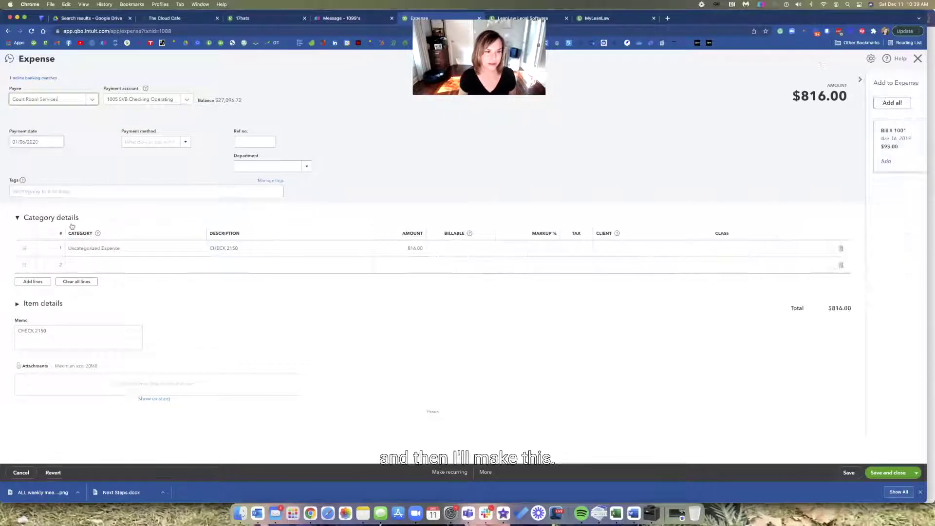
left_click(136, 252)
left_click(136, 250)
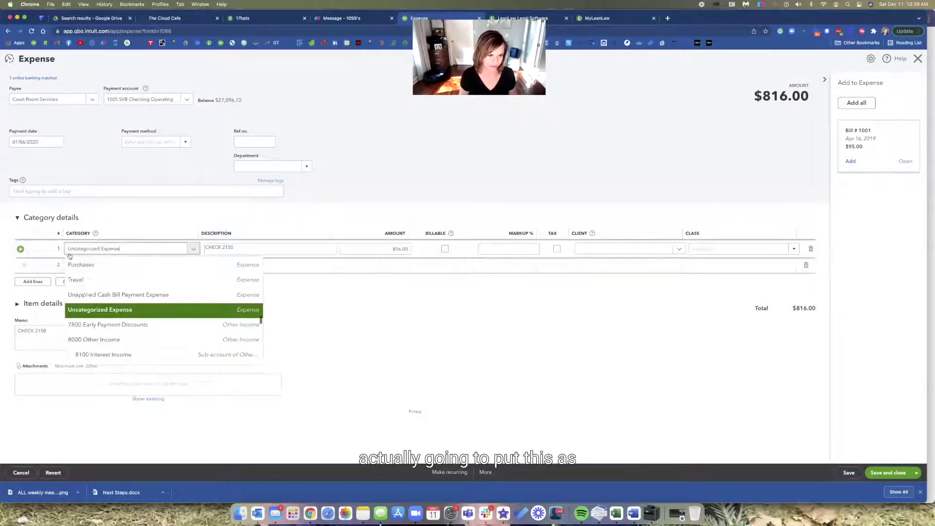
type("adv")
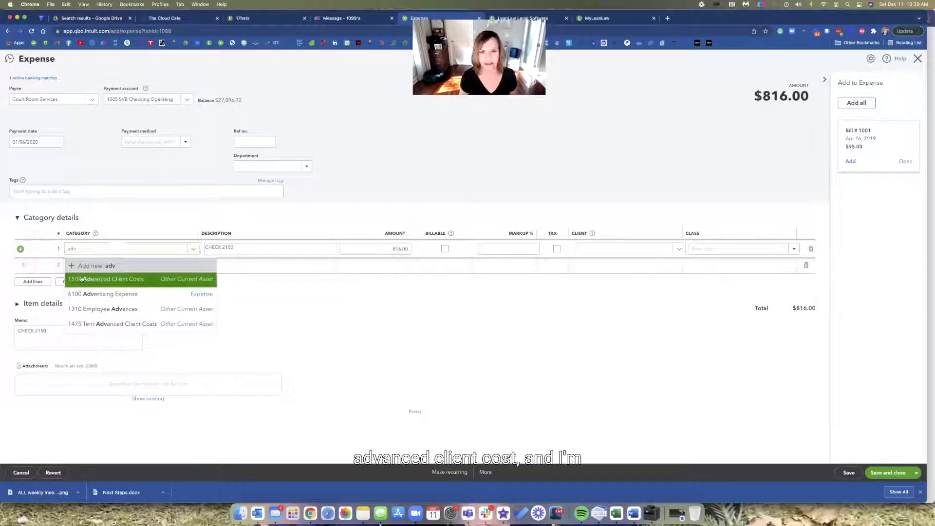
left_click(93, 278)
Step: Tag line 1 with the New Will client matter and class 16 RWB, then save the expense
left_click(643, 252)
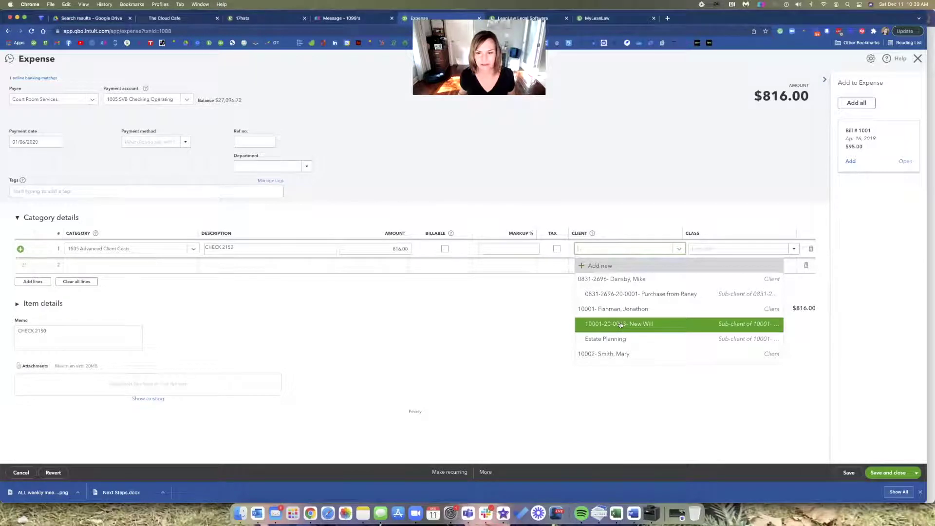
left_click(620, 324)
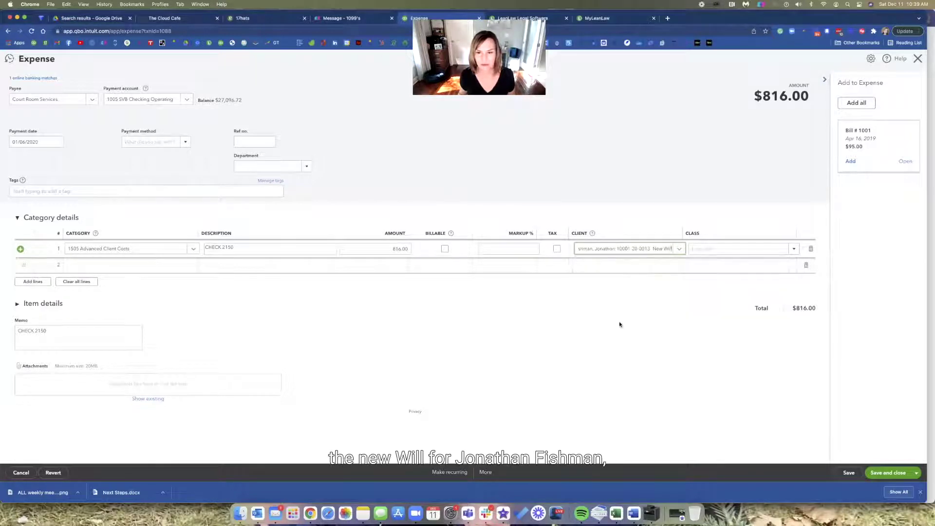
left_click(706, 250)
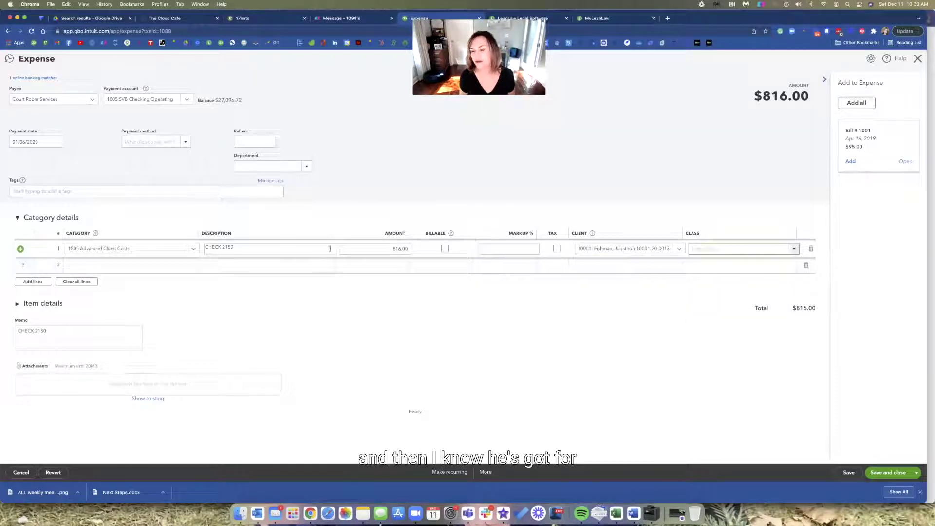
left_click(794, 249)
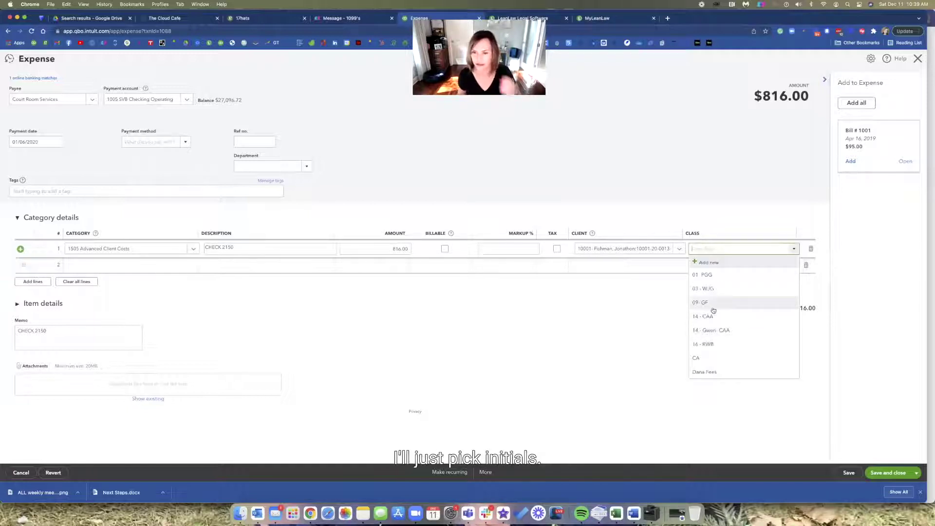
left_click(705, 343)
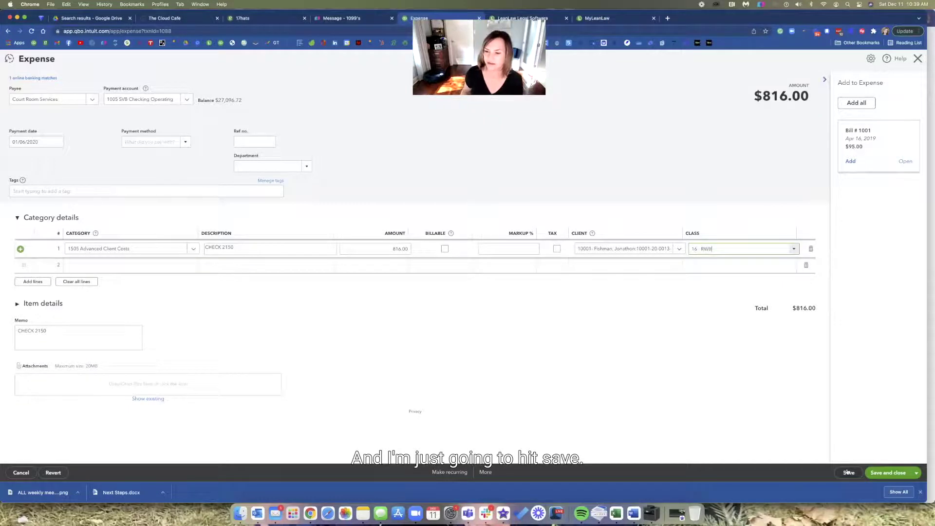
left_click(858, 397)
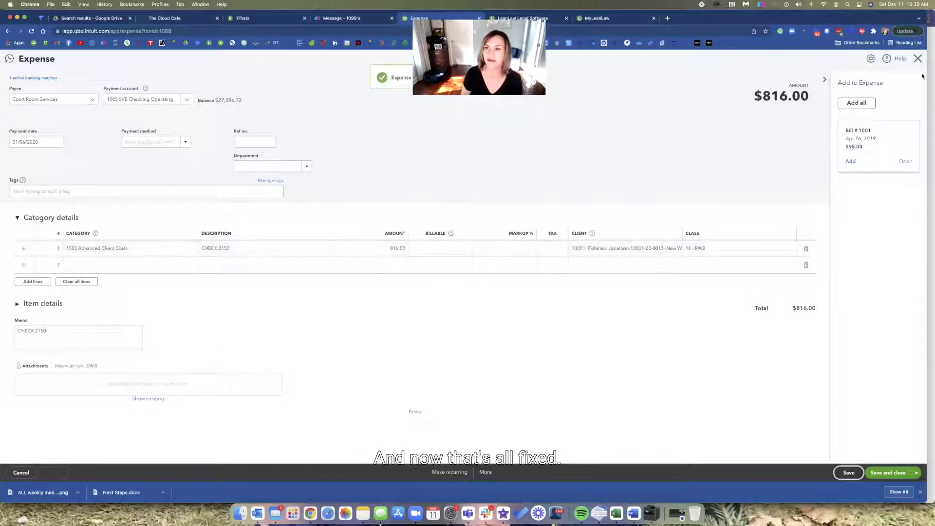
Step: Close the saved expense and open the $1,422.59 Utilities expense lacking a payee for editing
left_click(918, 59)
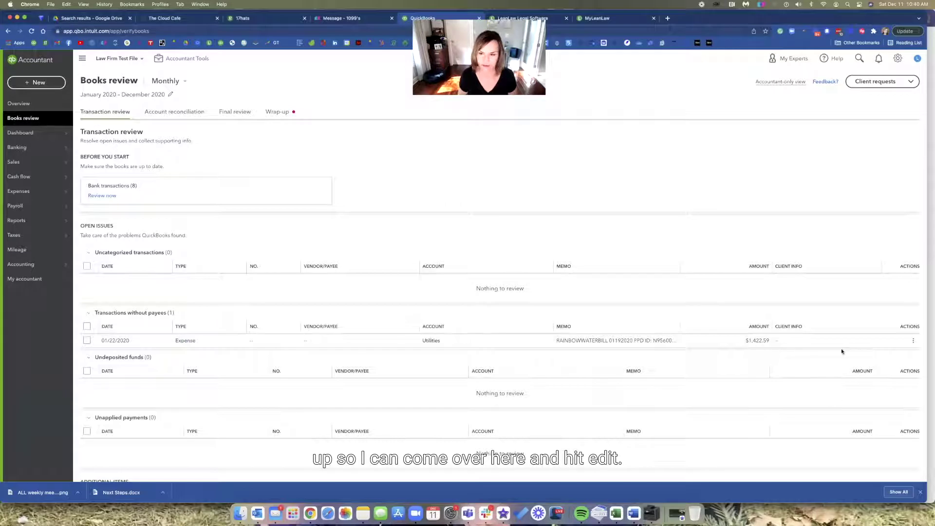
left_click(912, 341)
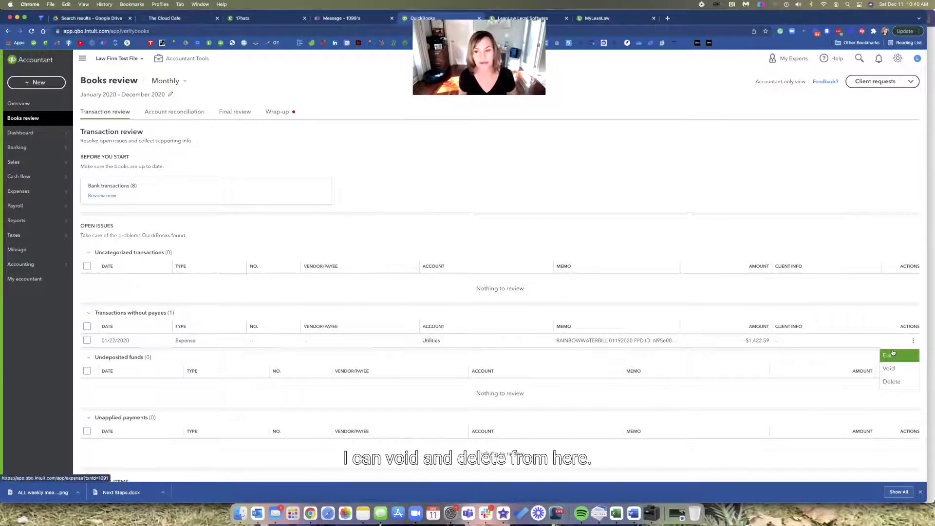
left_click(893, 353)
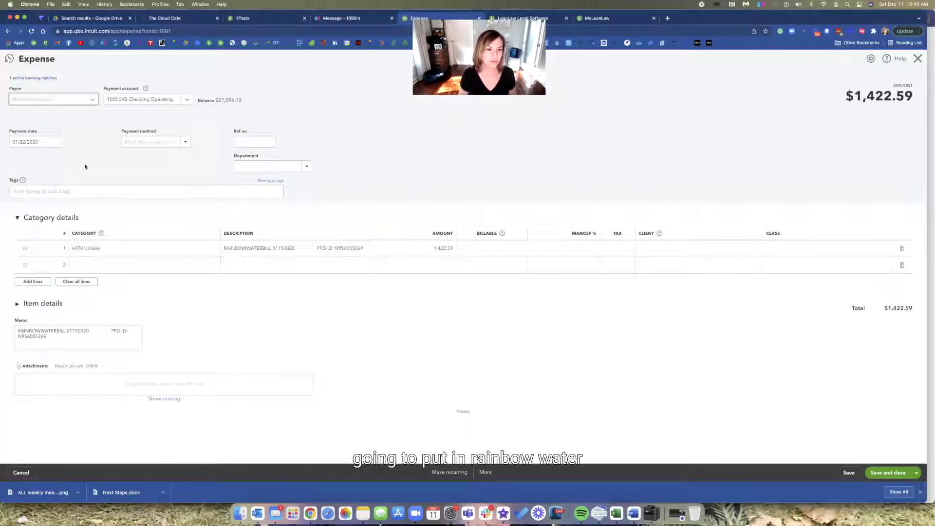
Step: Add Rainbow Utilities as a new vendor and make it the expense's payee
left_click(72, 99)
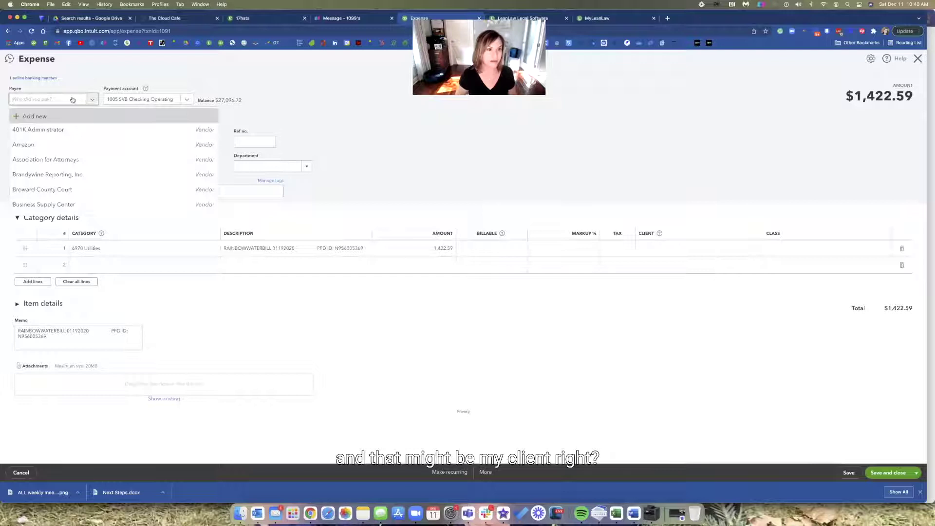
type("Rainbow")
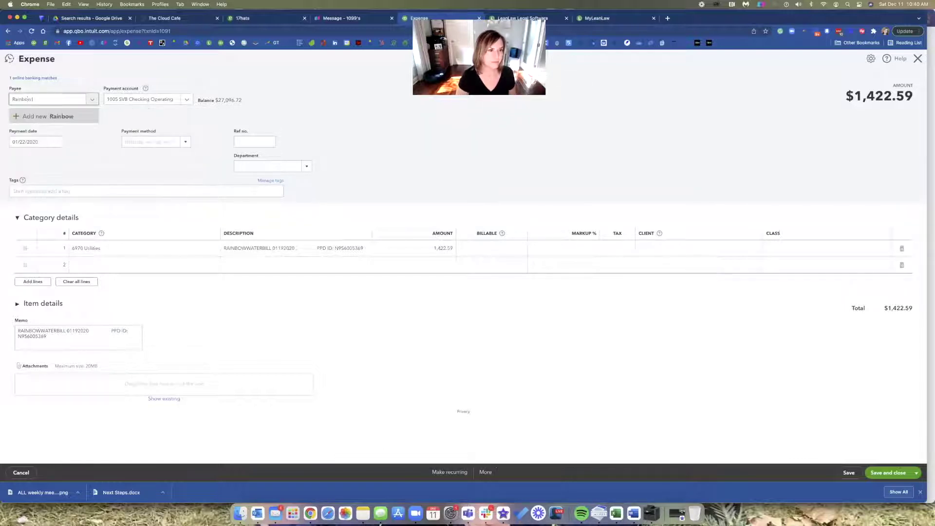
type(" Water")
key("BackSpace")
key("BackSpace")
key("BackSpace")
key("BackSpace")
key("BackSpace")
key("BackSpace")
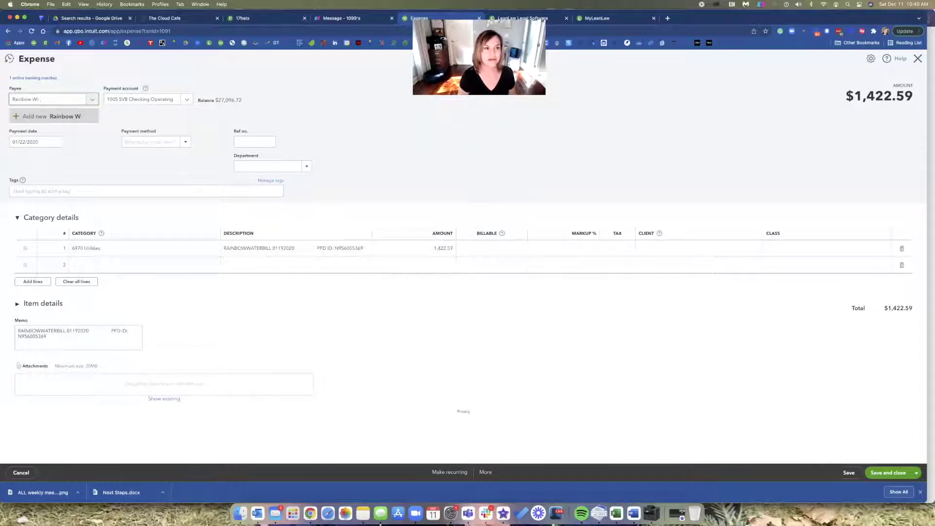
type("Utilitie")
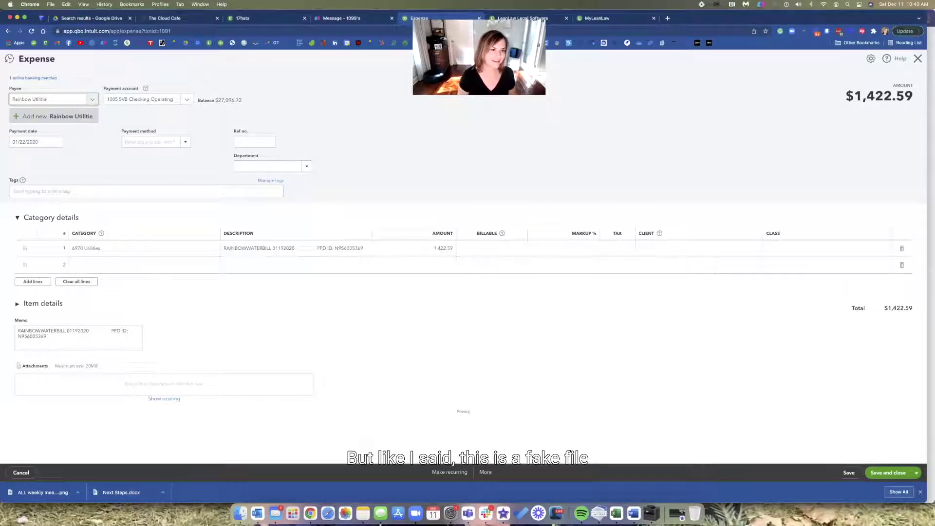
key("Tab")
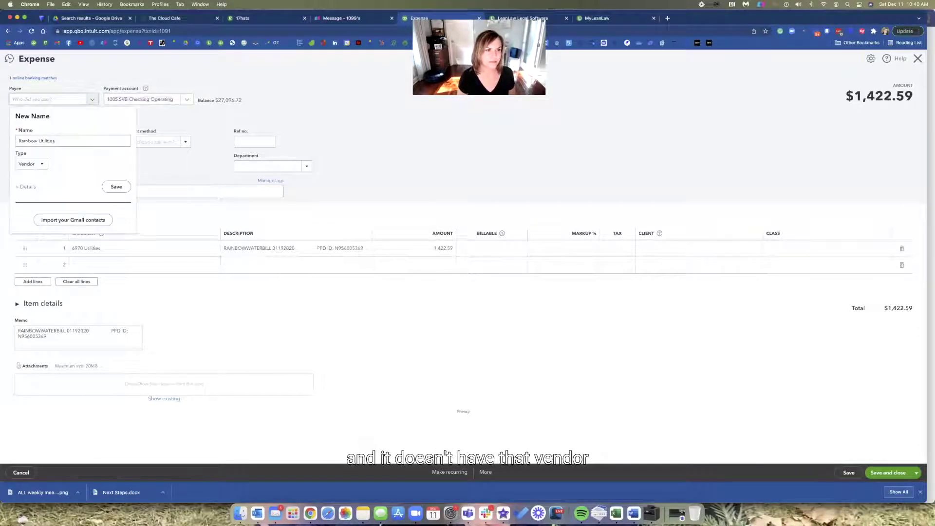
left_click(117, 187)
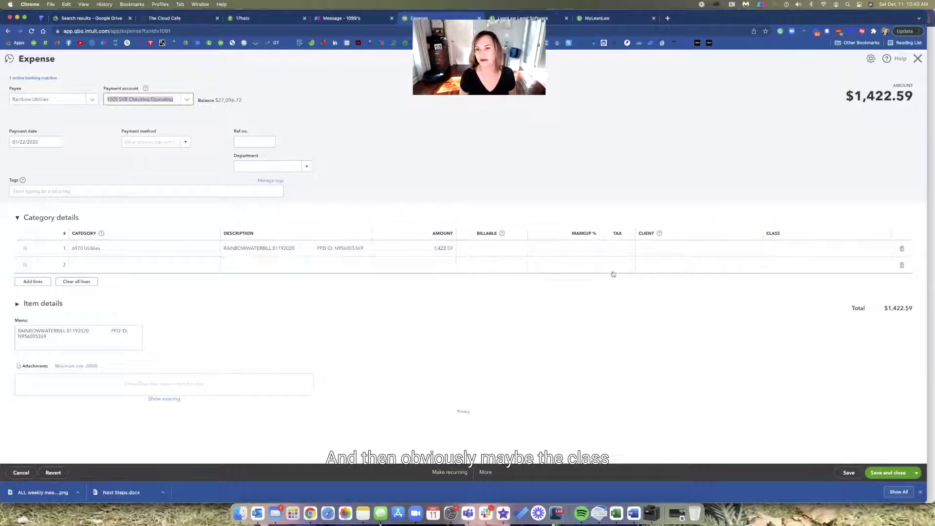
Step: Create the new class Gen and Admin on line 1, then save and close the expense
left_click(786, 246)
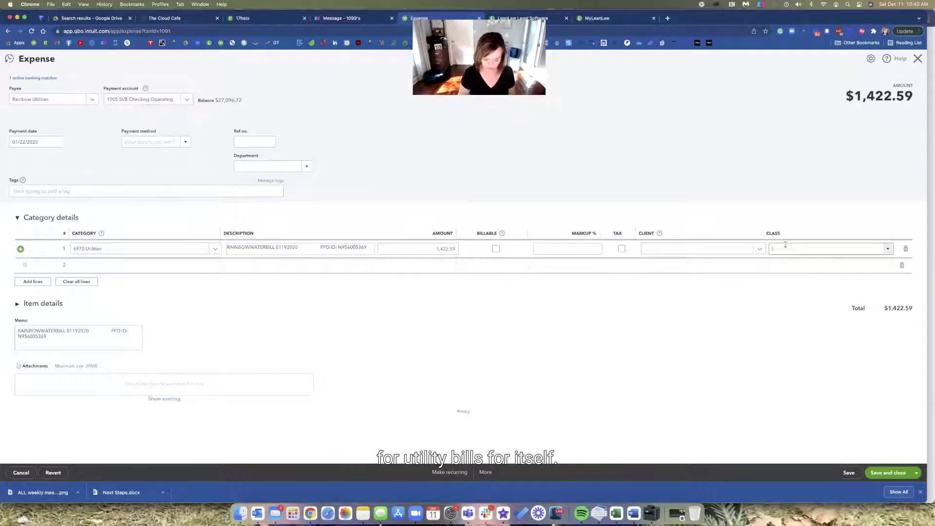
type("Ge")
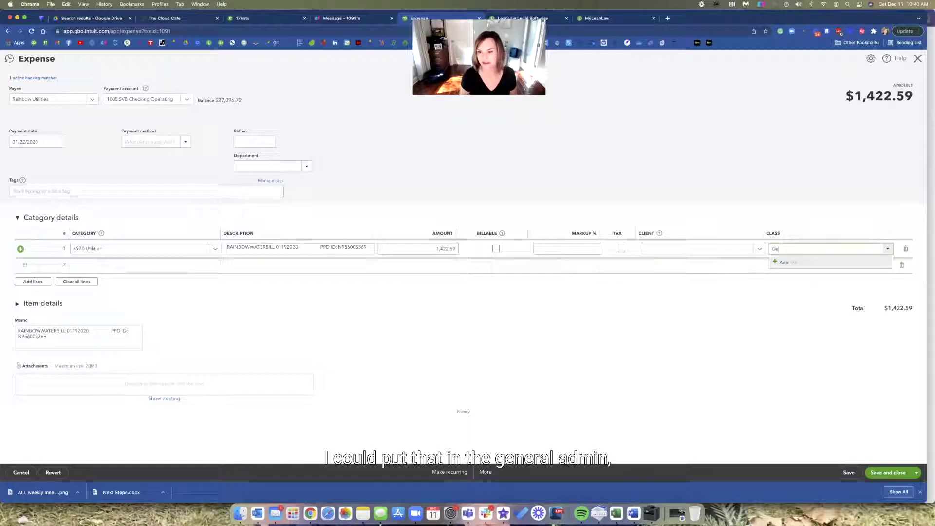
key("BackSpace")
key("BackSpace")
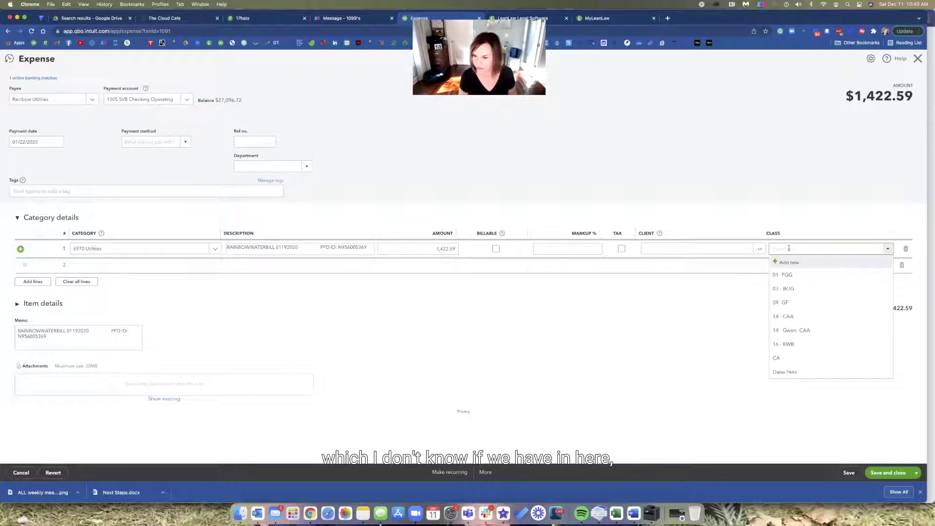
scroll(809, 314, "down", 5)
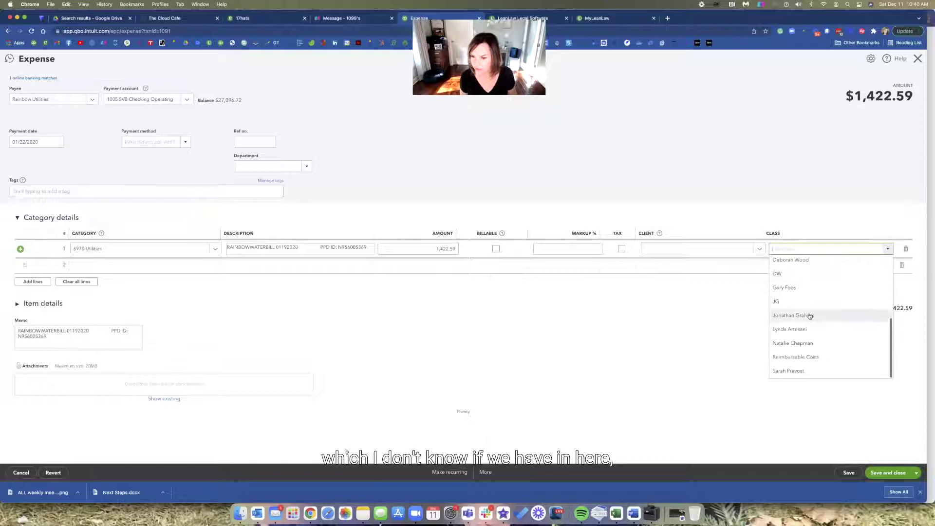
scroll(808, 311, "up", 5)
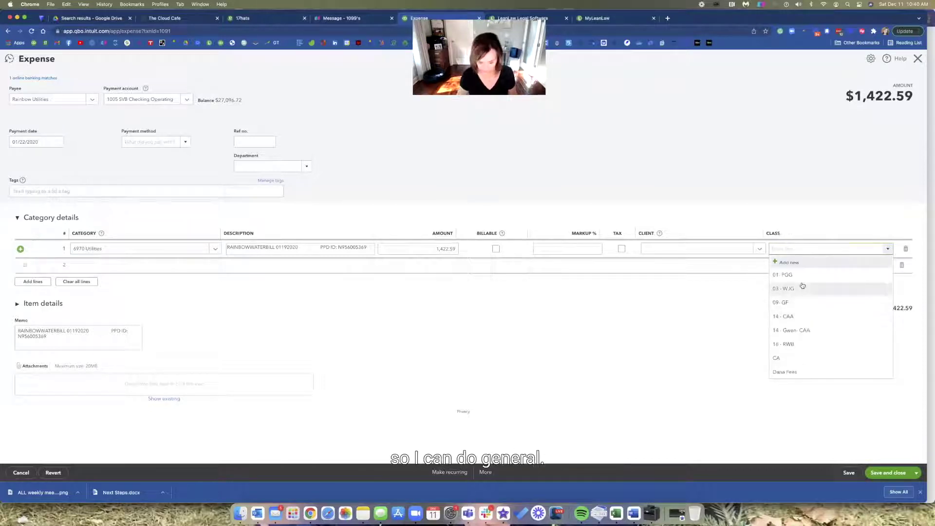
type("Gen and A")
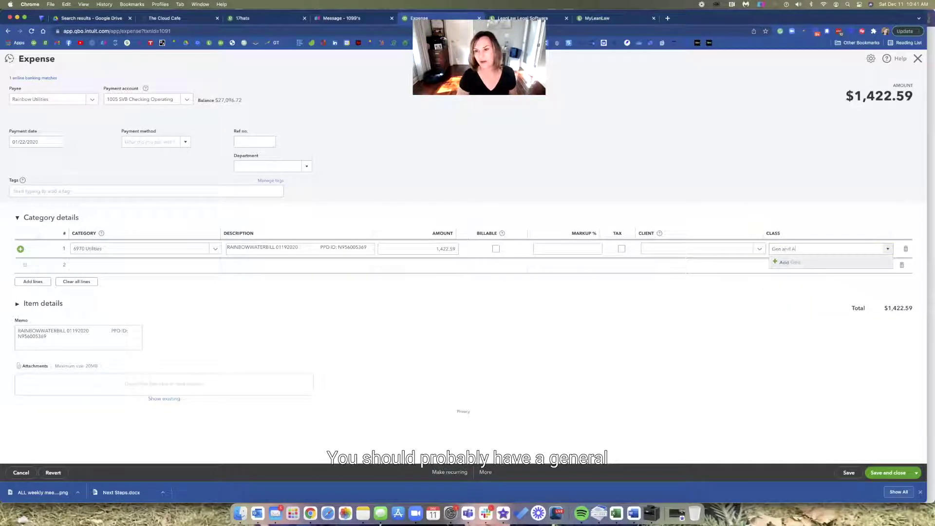
type("dmin")
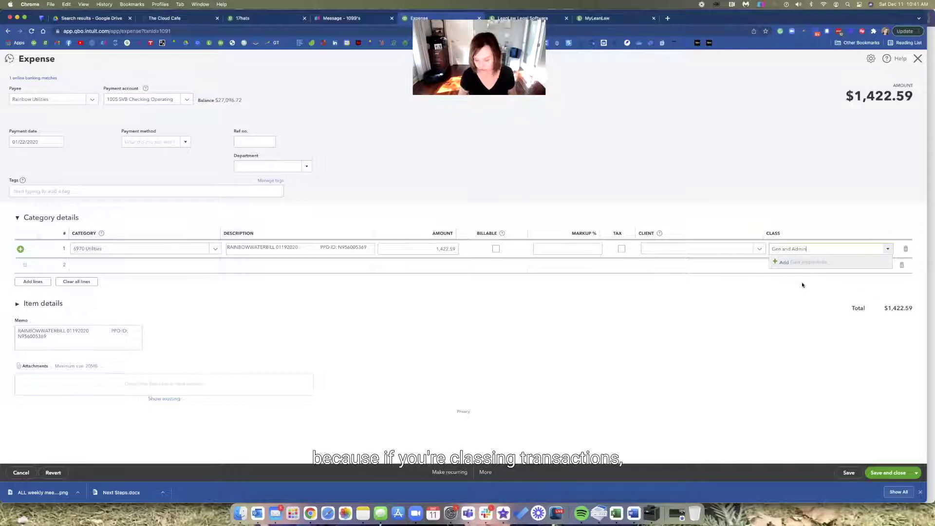
key("Return")
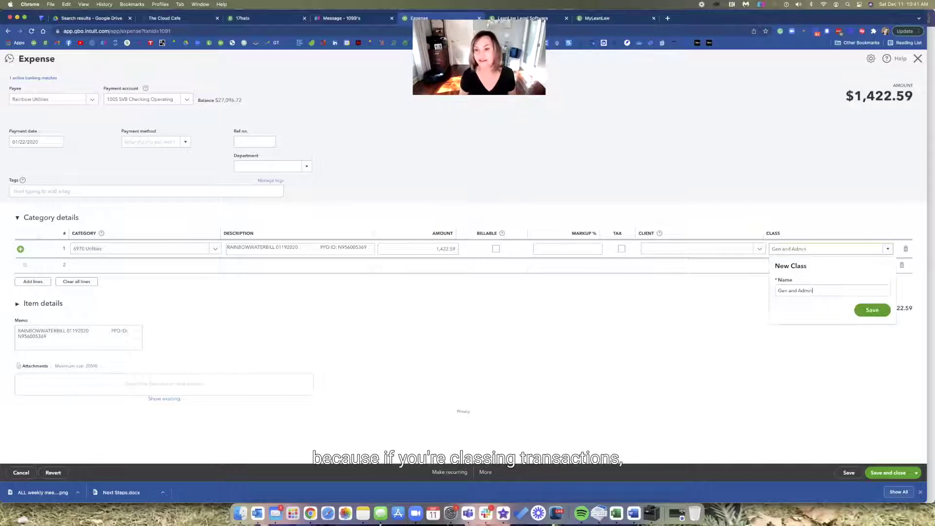
left_click(864, 308)
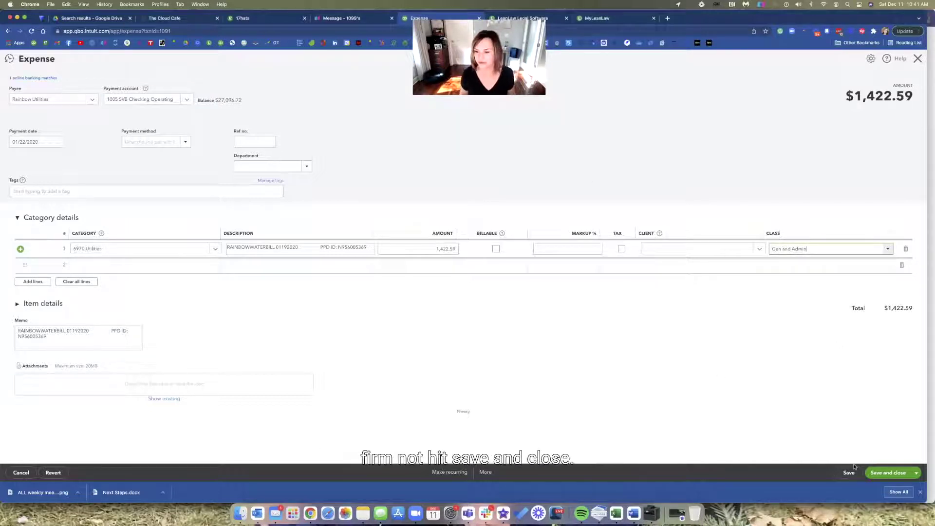
left_click(884, 472)
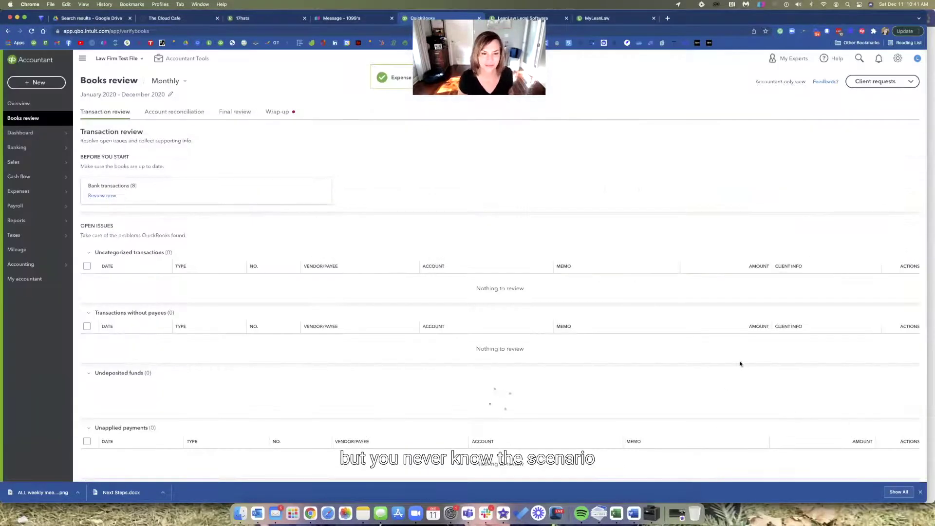
scroll(741, 364, "down", 5)
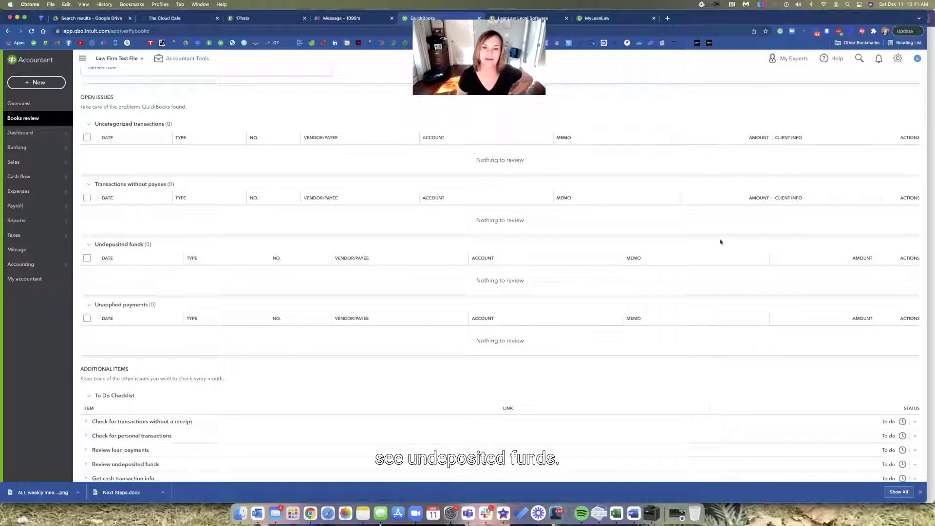
scroll(725, 240, "down", 1)
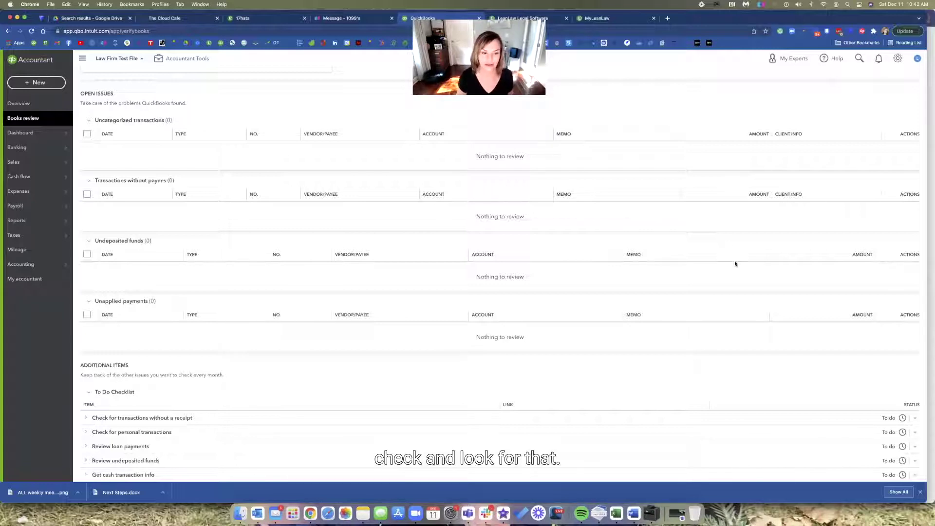
scroll(735, 261, "down", 3)
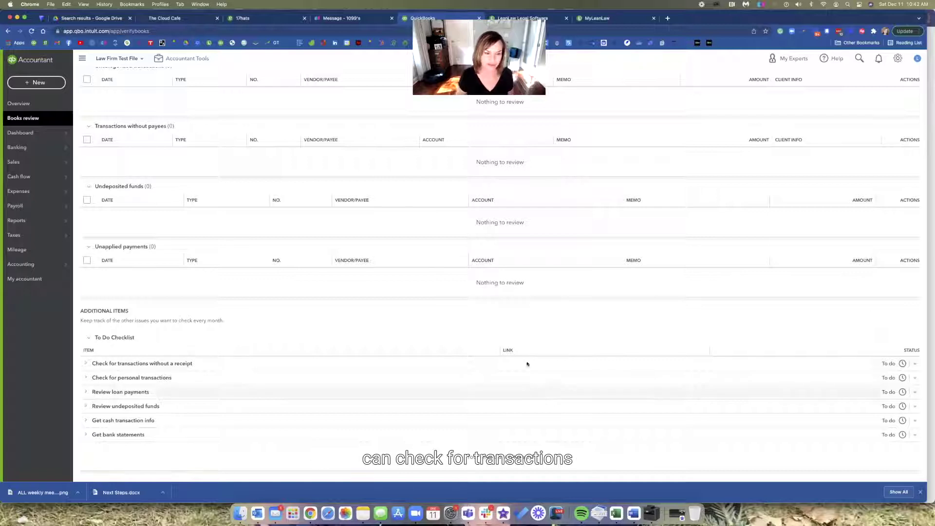
Step: Expand the checklist guidance for missing receipts, undeposited funds, cash transaction info and bank statements
left_click(189, 364)
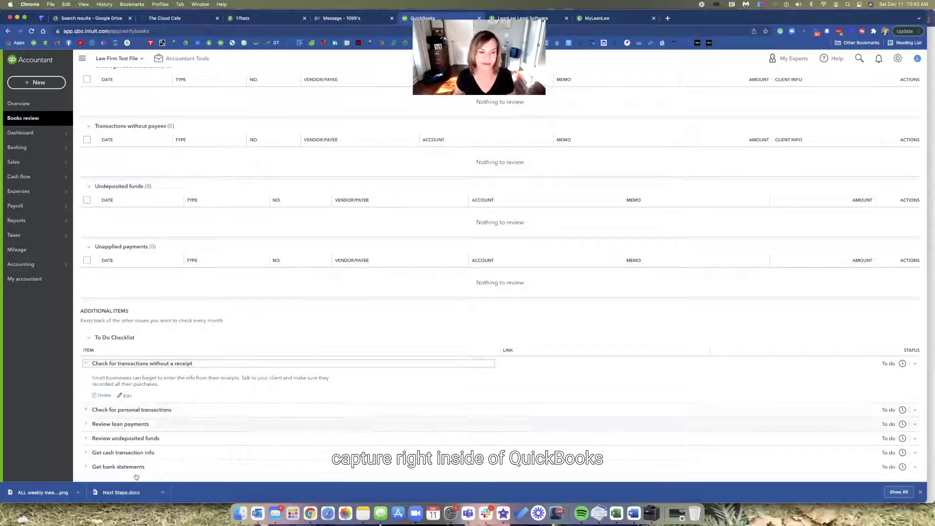
left_click(153, 432)
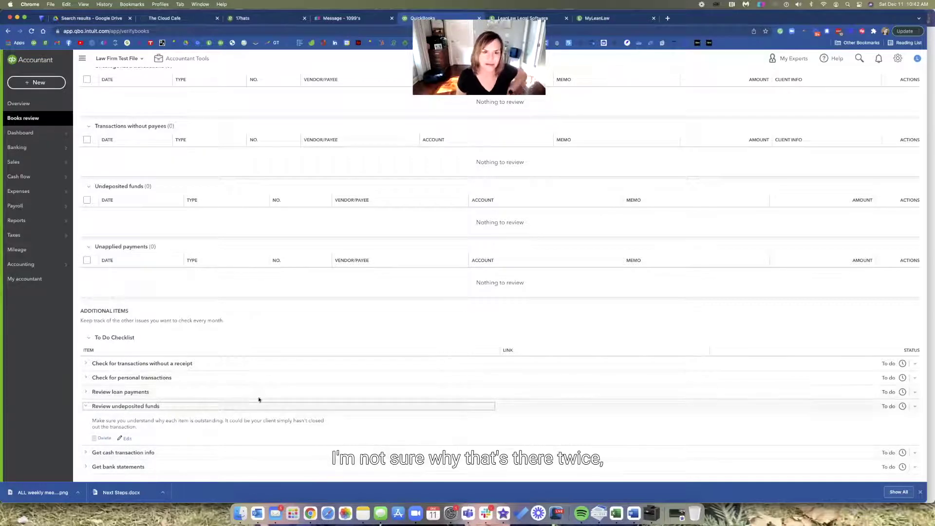
scroll(184, 437, "down", 2)
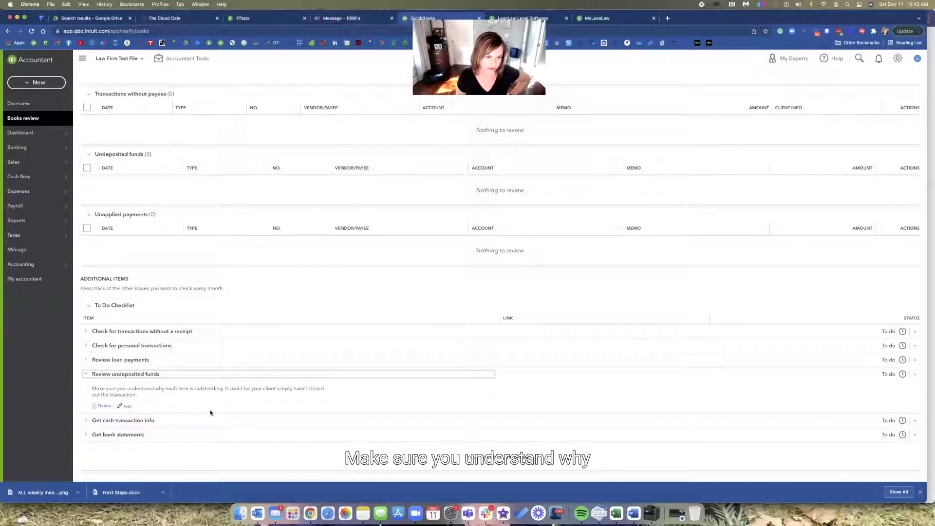
left_click(185, 423)
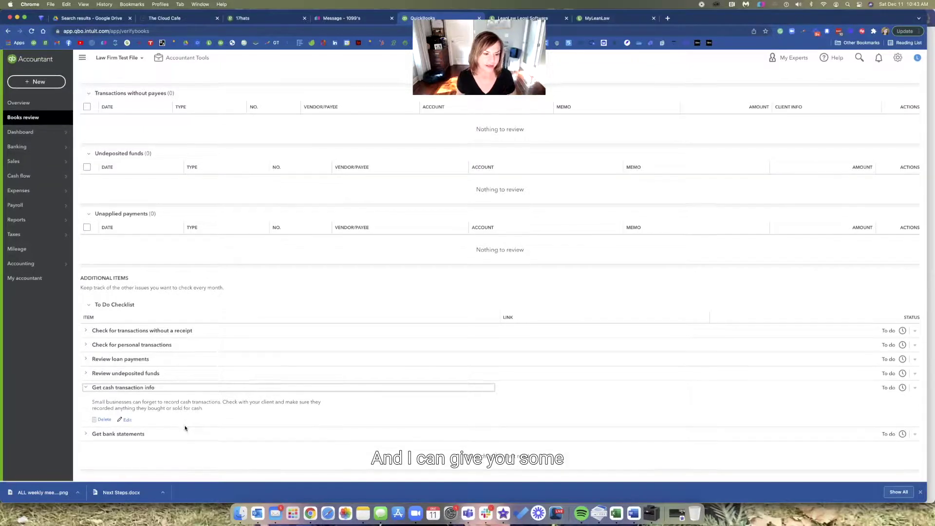
left_click(135, 435)
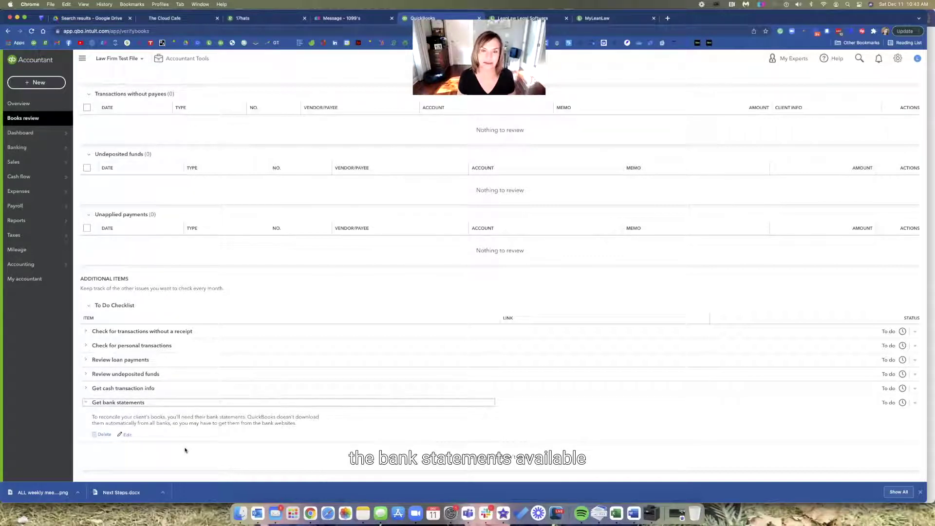
Step: Switch Books review to Account reconciliation to see each account's unreconciled transactions
scroll(224, 414, "up", 5)
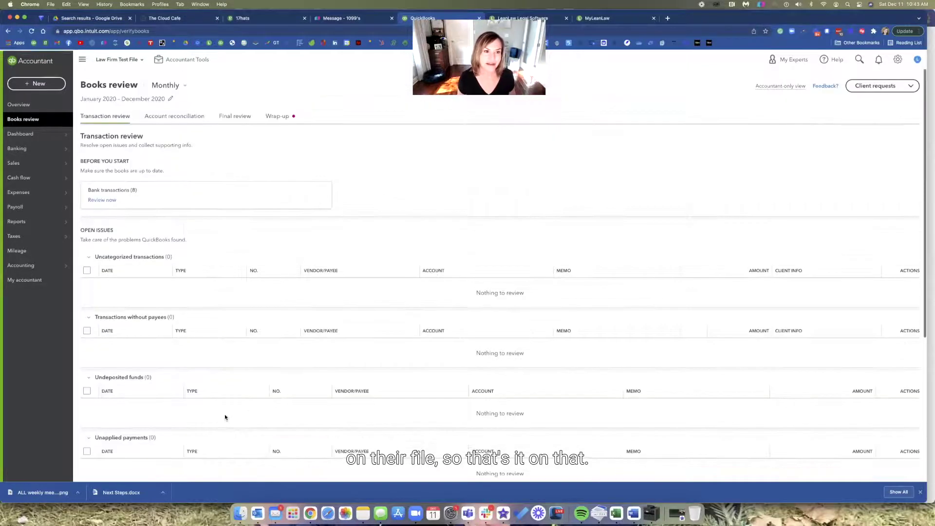
left_click(195, 116)
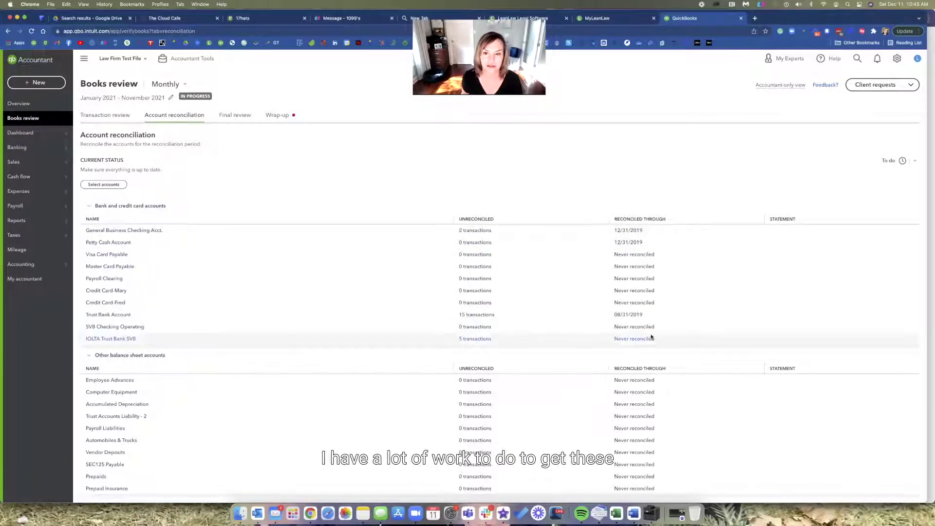
scroll(652, 337, "down", 1)
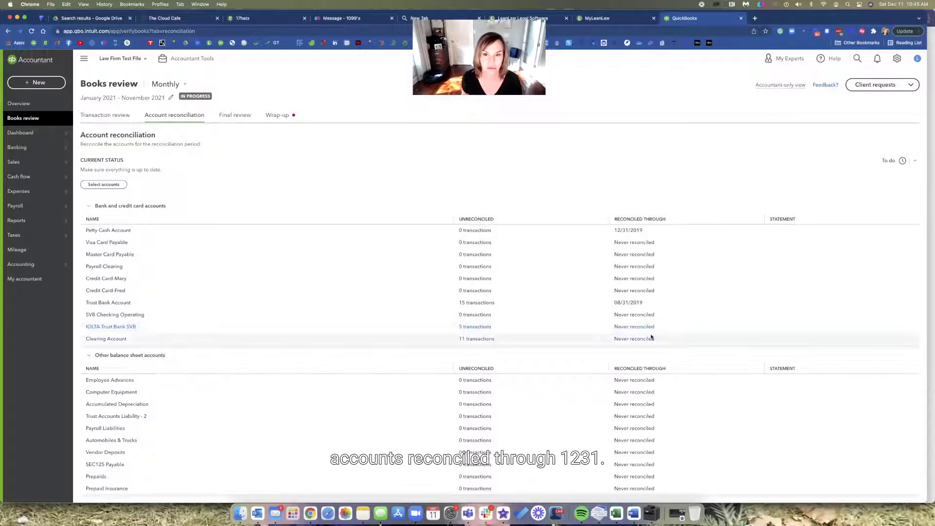
scroll(651, 337, "down", 5)
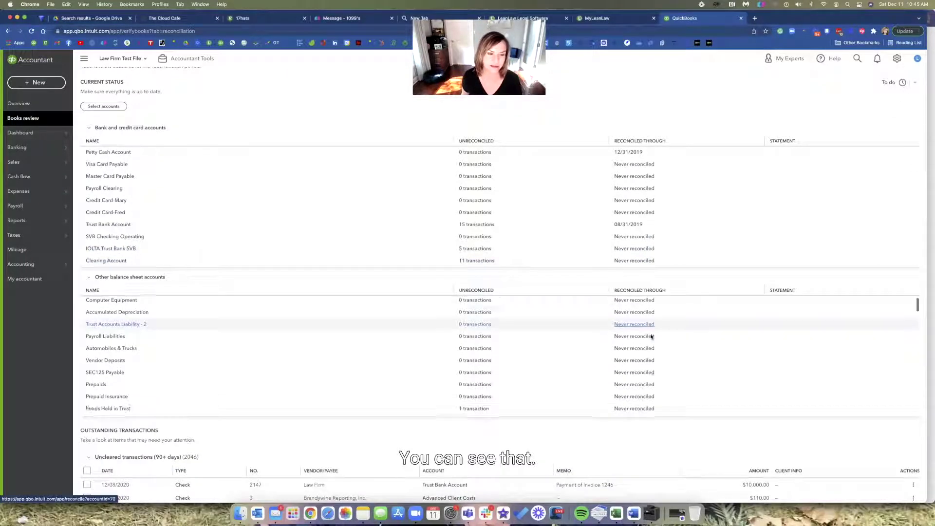
scroll(651, 337, "down", 5)
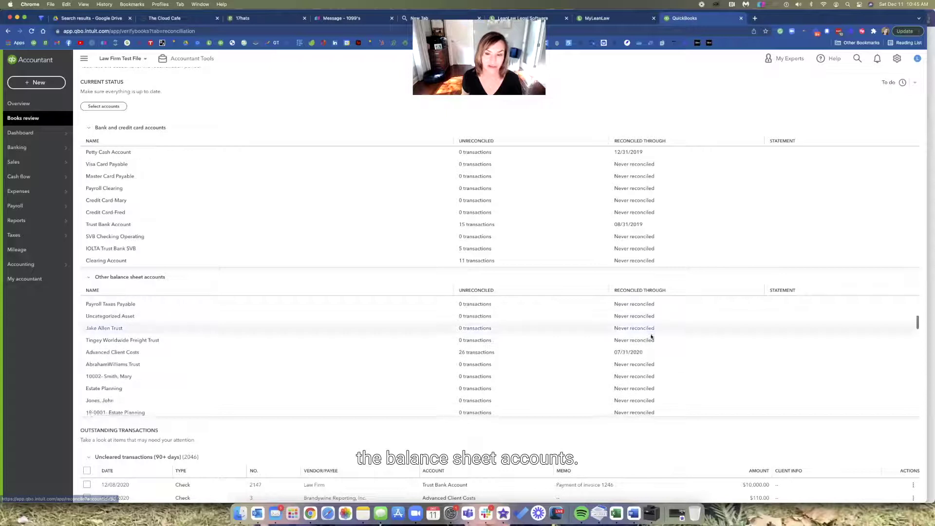
scroll(652, 337, "down", 3)
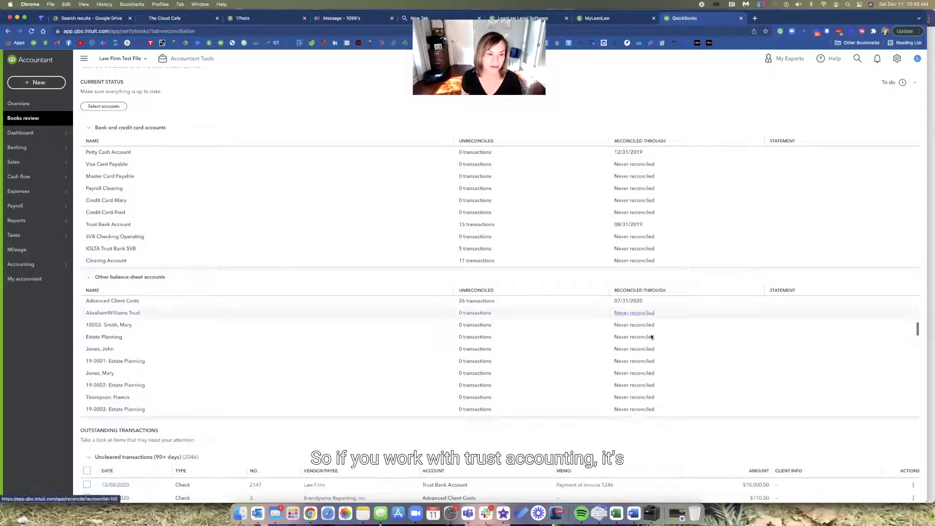
scroll(651, 337, "down", 5)
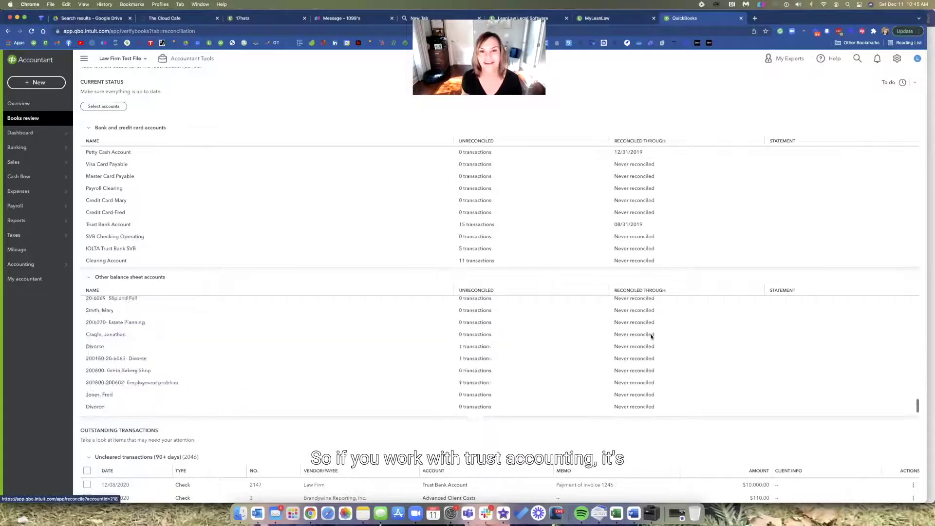
scroll(651, 337, "down", 6)
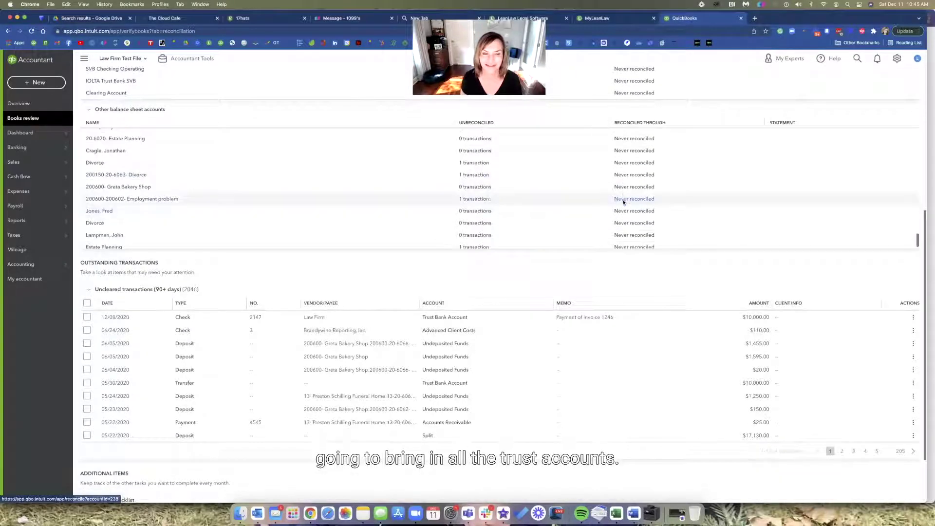
scroll(624, 202, "up", 10)
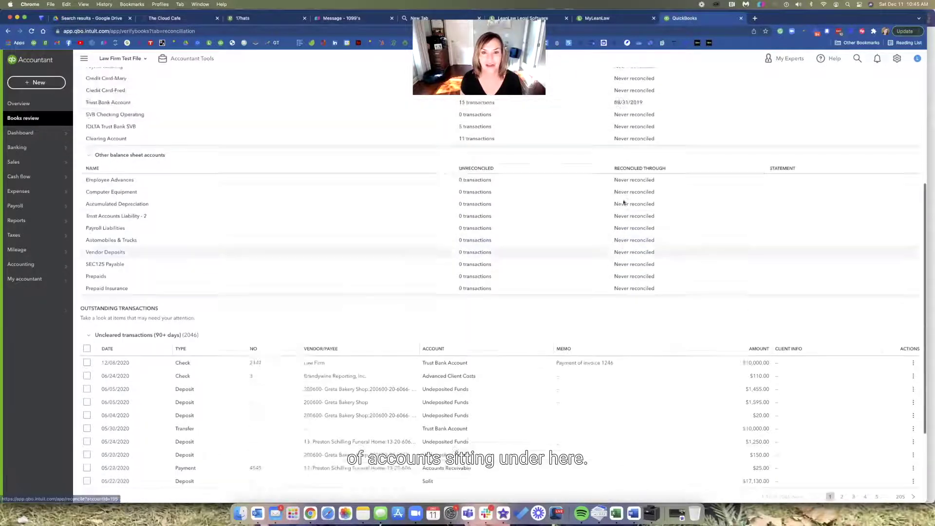
scroll(624, 201, "up", 3)
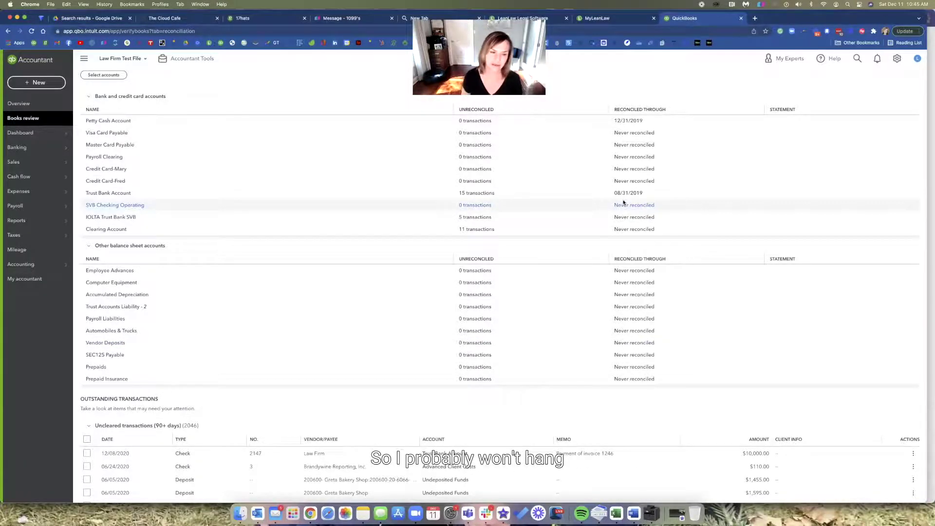
scroll(557, 342, "down", 10)
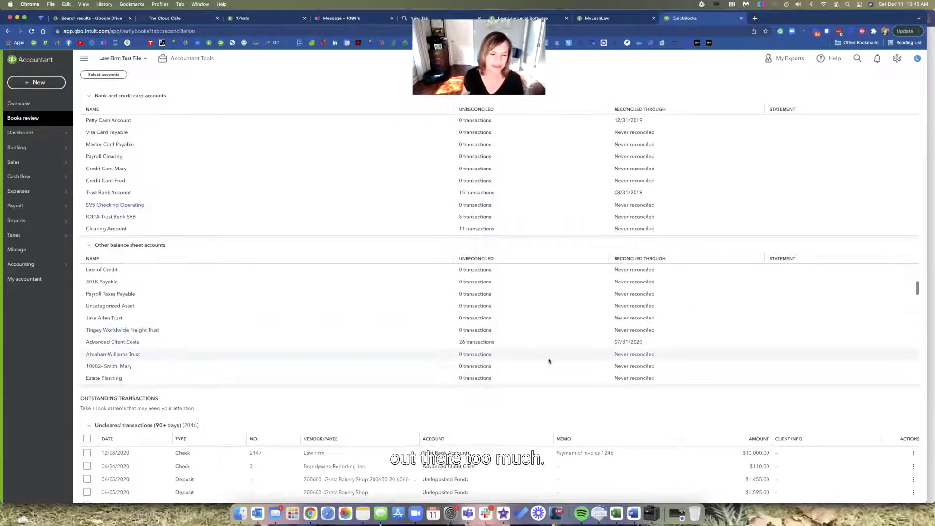
scroll(550, 362, "down", 8)
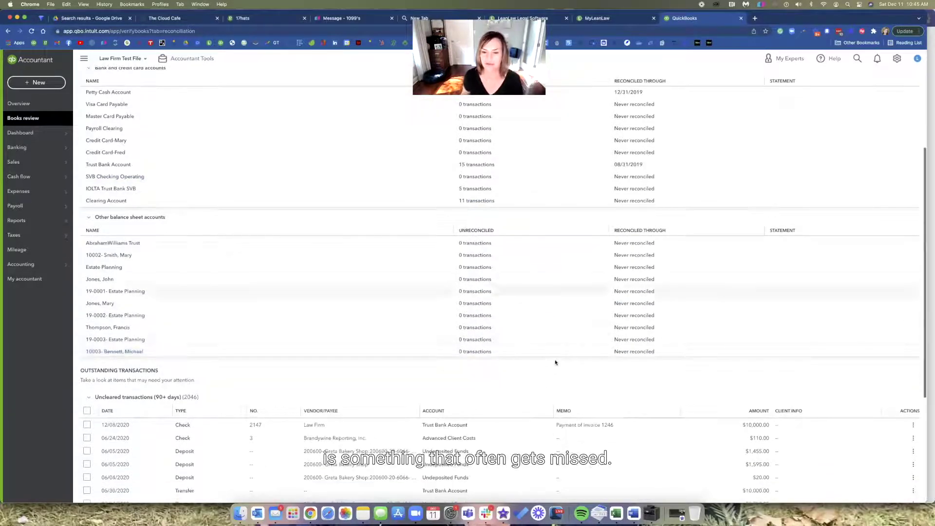
scroll(555, 362, "down", 5)
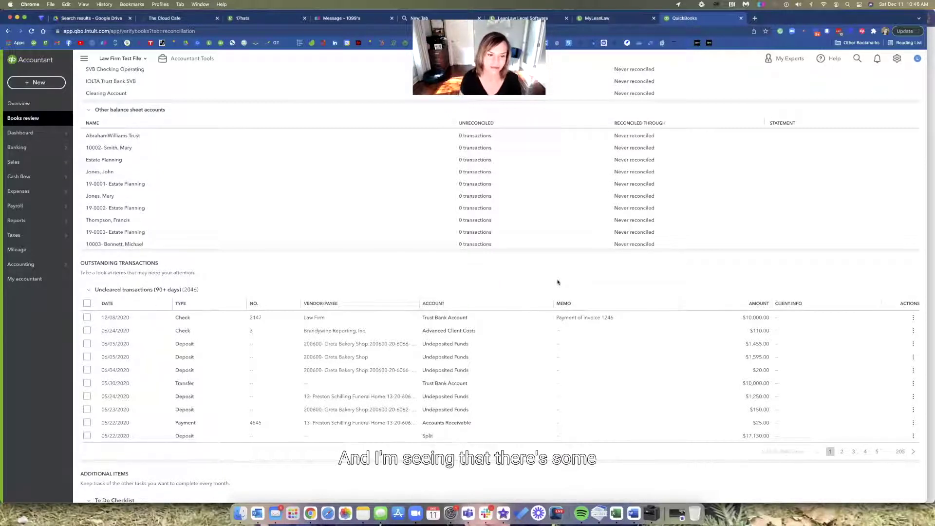
scroll(526, 403, "down", 3)
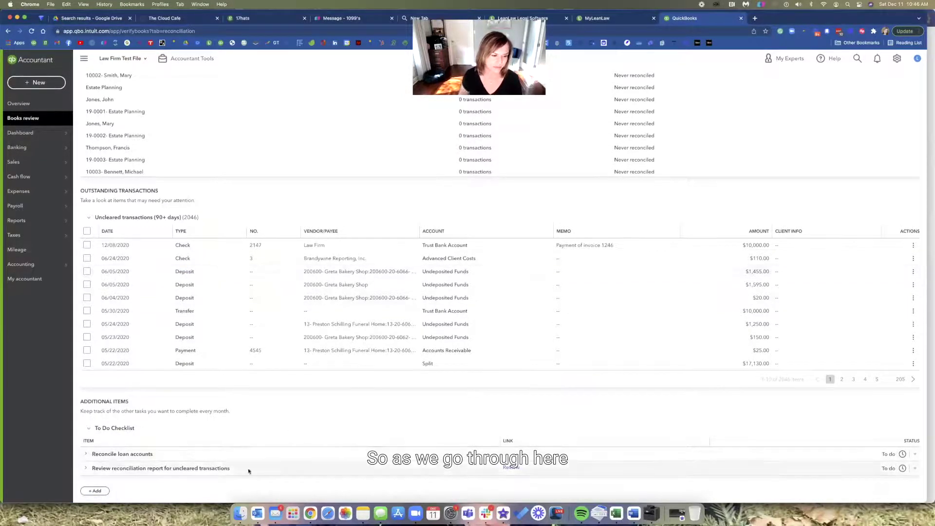
left_click(140, 455)
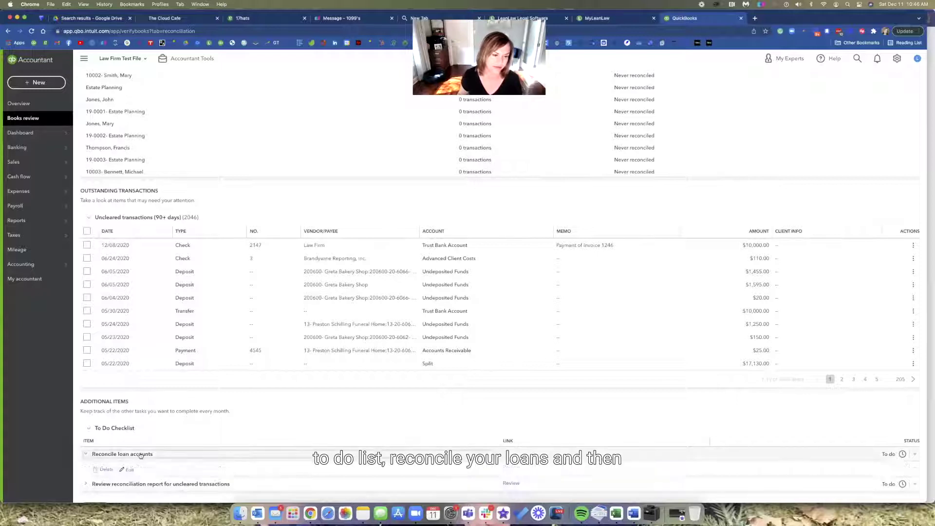
scroll(139, 453, "down", 1)
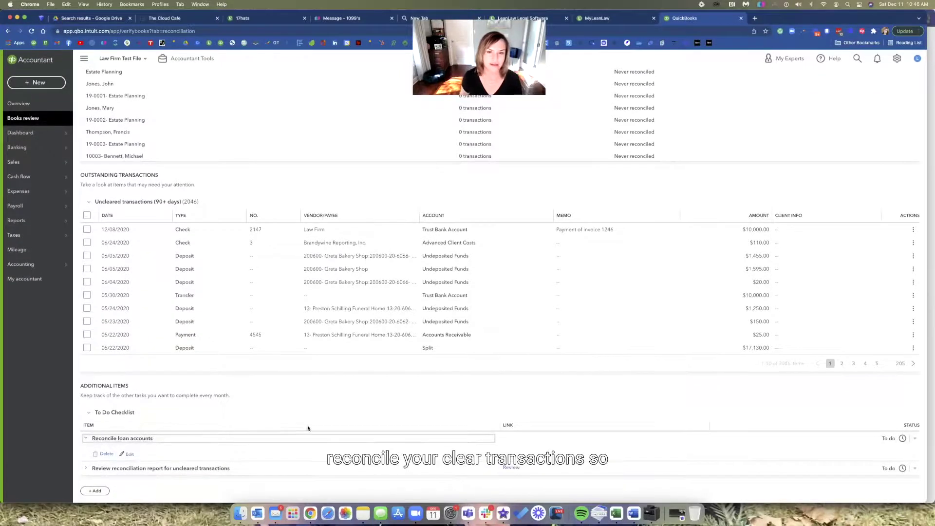
scroll(463, 233, "up", 7)
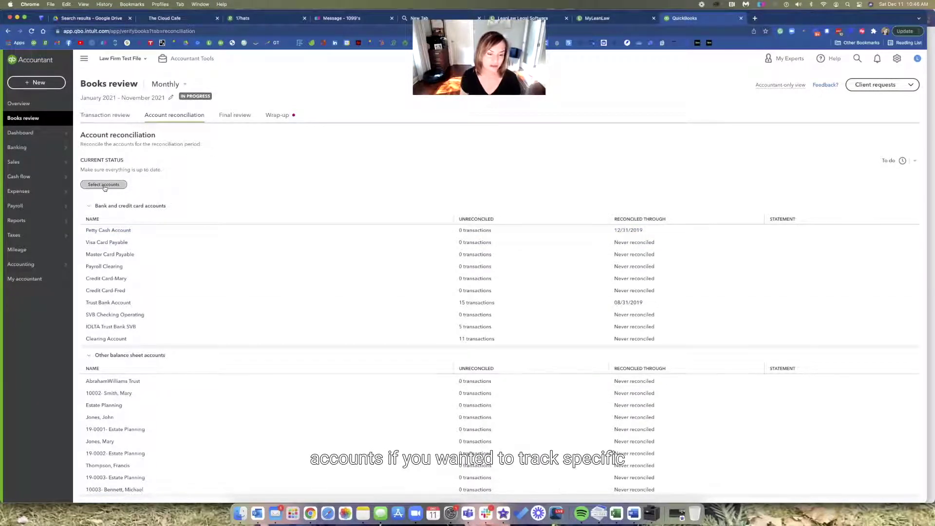
Step: Open Final review and look over the 8 payables and 24 receivables older than 90 days
left_click(228, 117)
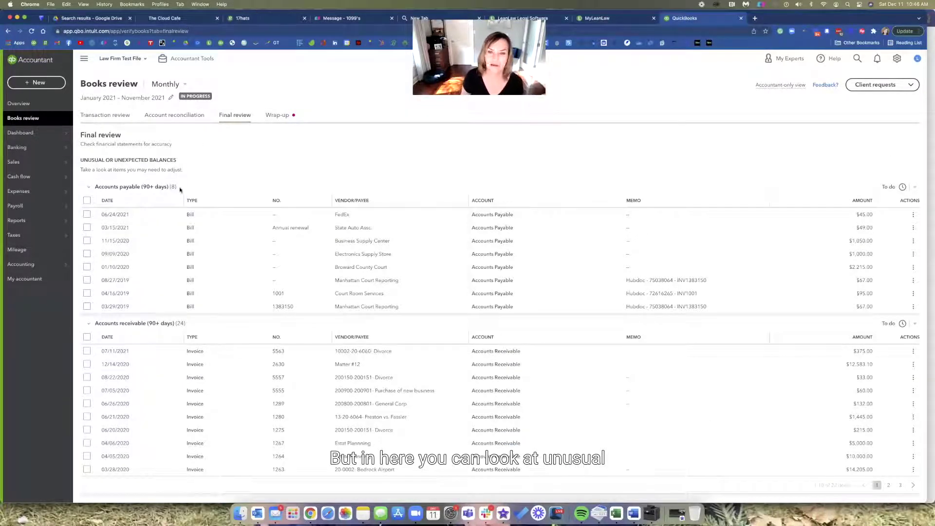
scroll(180, 189, "down", 1)
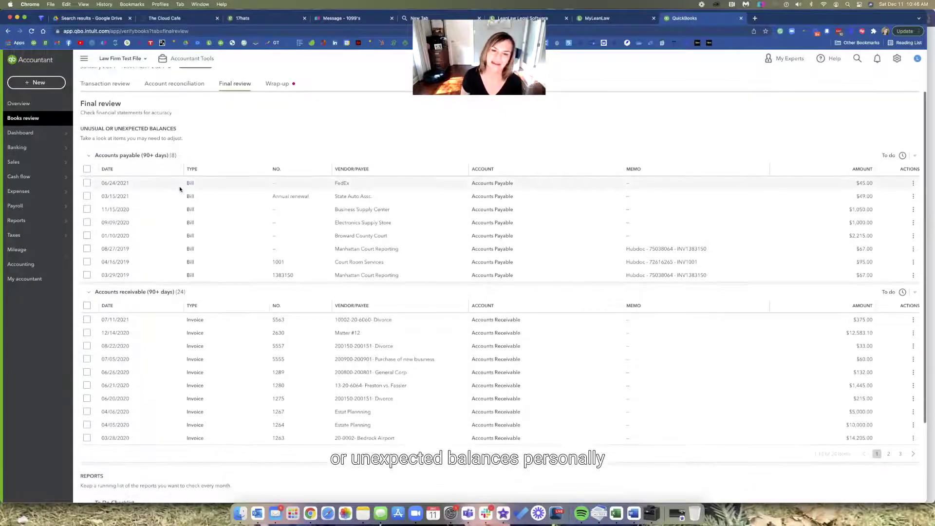
scroll(179, 186, "down", 2)
scroll(180, 186, "up", 4)
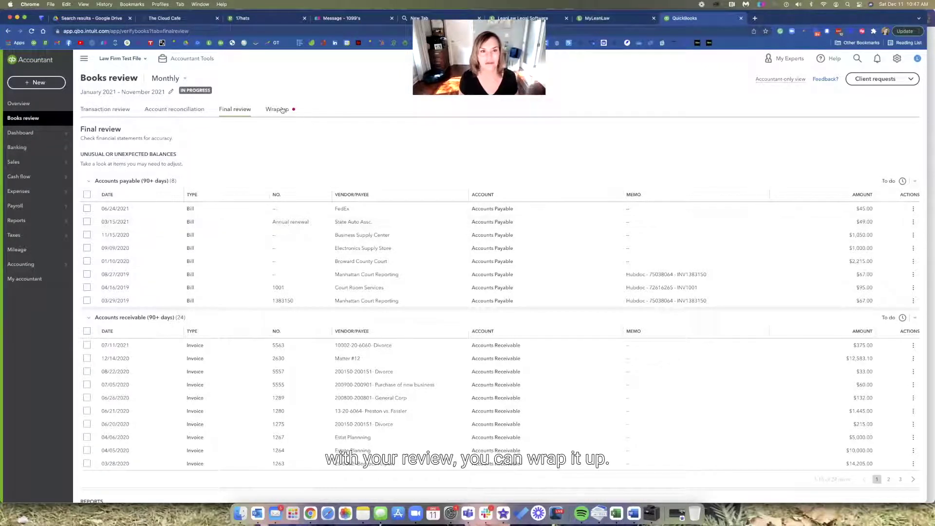
Step: On Wrap-up, start a report package using Basic Company Financials and open it
left_click(282, 110)
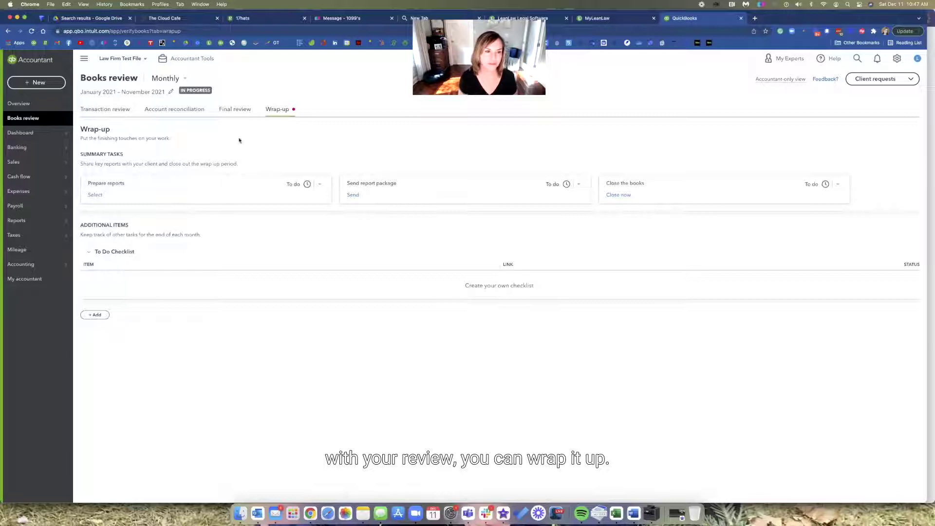
left_click(319, 184)
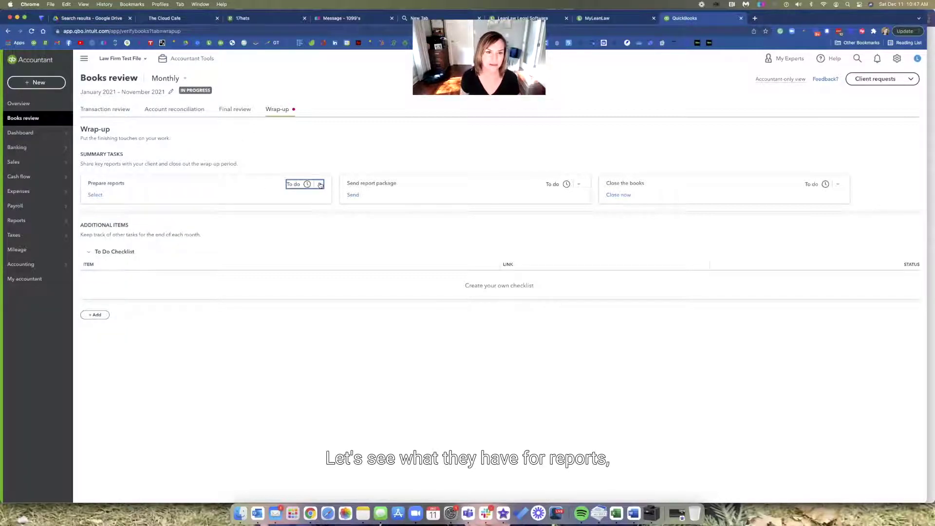
left_click(96, 195)
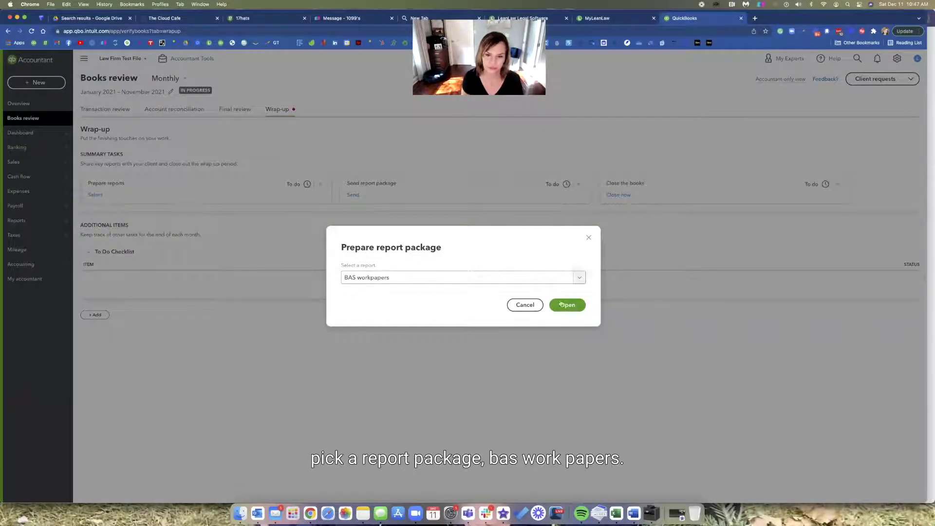
left_click(580, 277)
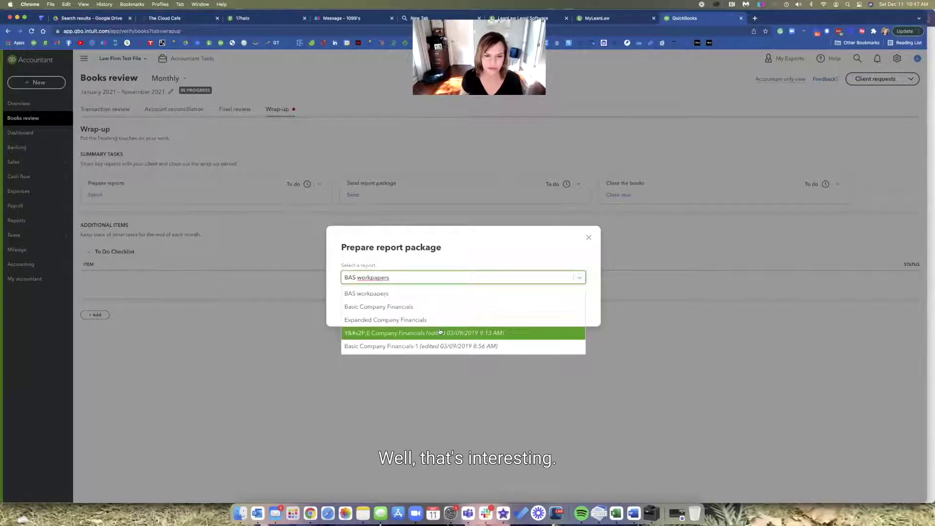
left_click(425, 307)
left_click(568, 305)
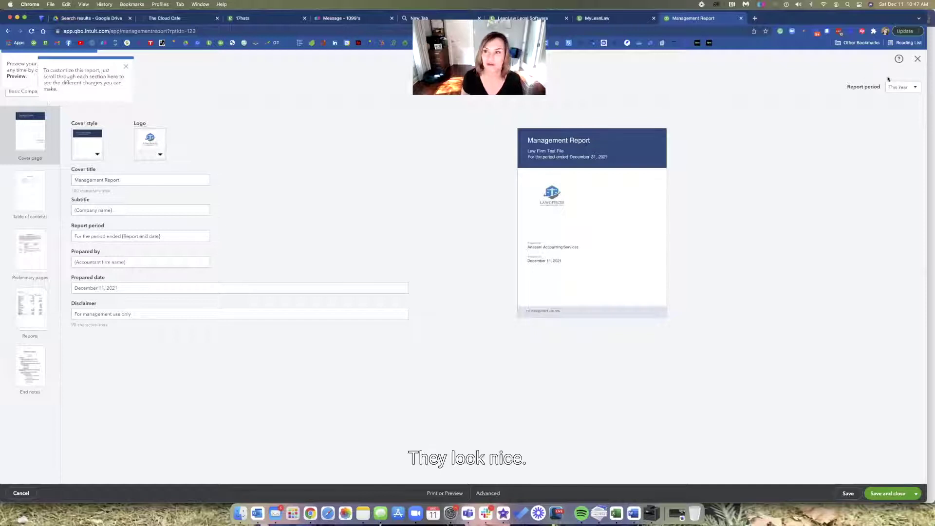
Step: Close the Management Report editor to return to the Wrap-up page
left_click(918, 59)
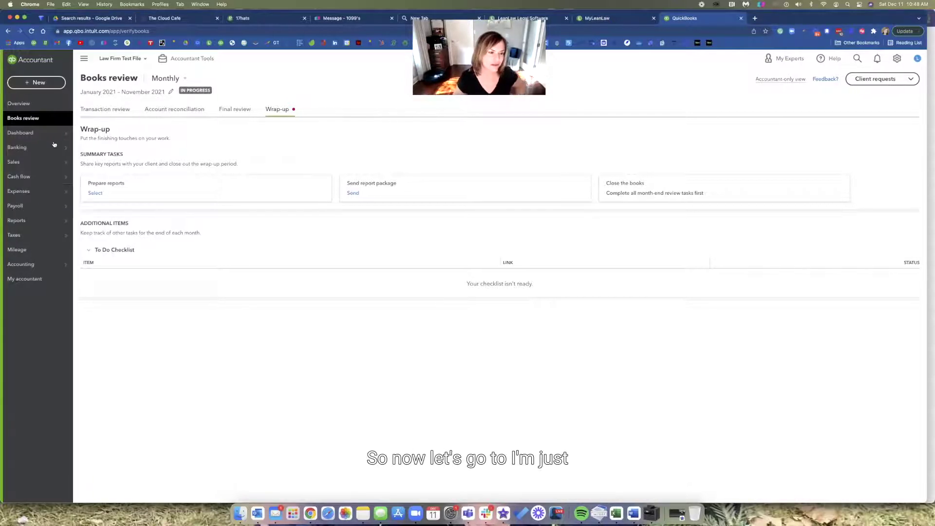
Step: From Reports, open the Profit and Loss Comparison report for Jan–Dec 2020 versus Jan–Dec 2019
left_click(39, 220)
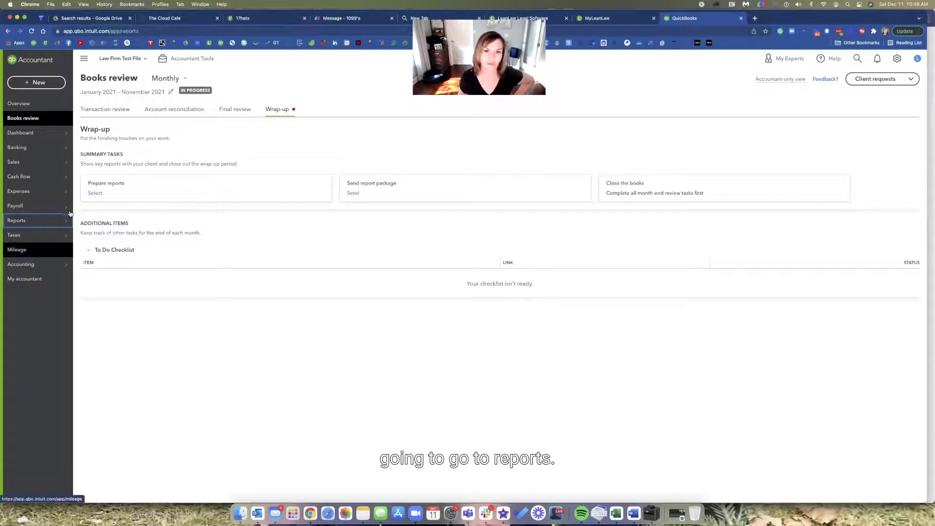
mouse_move(70, 212)
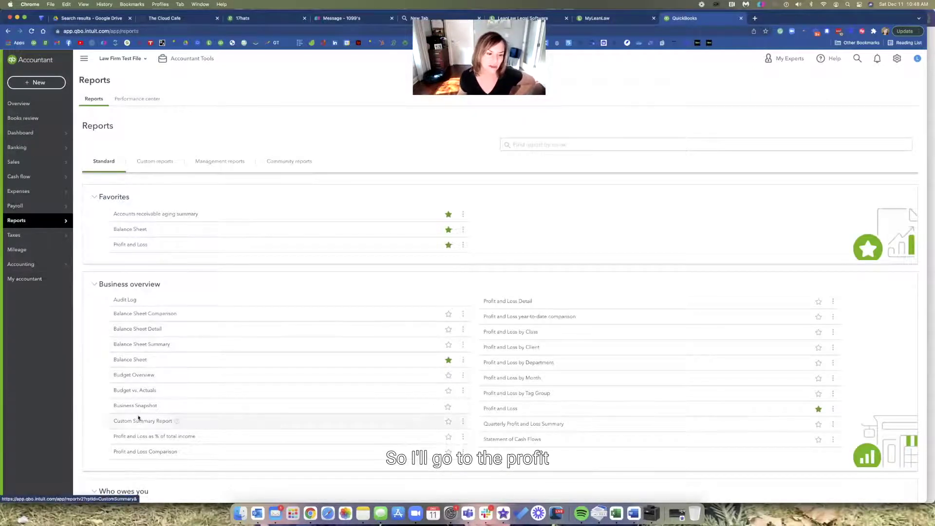
left_click(142, 455)
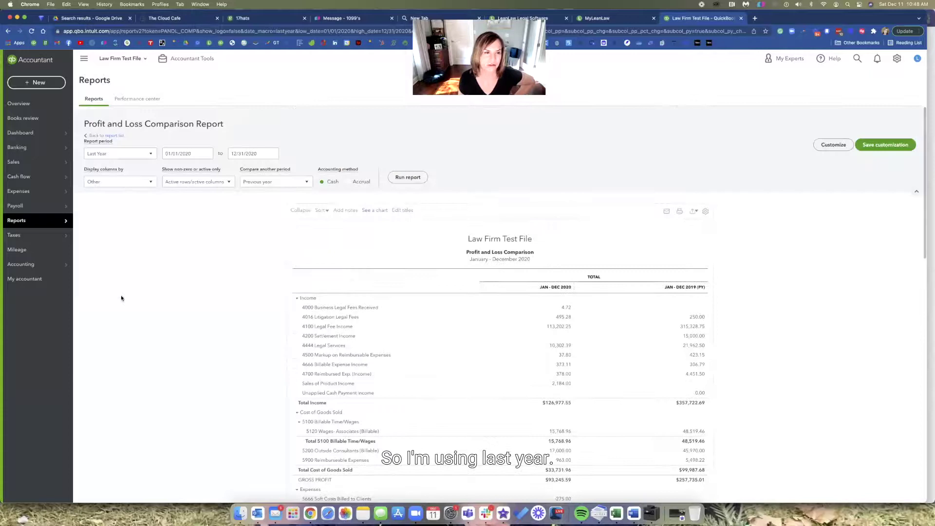
Step: Scroll through to bring up the Balance Sheet Comparison, Dec 31, 2020 versus Dec 31, 2019
scroll(121, 298, "down", 5)
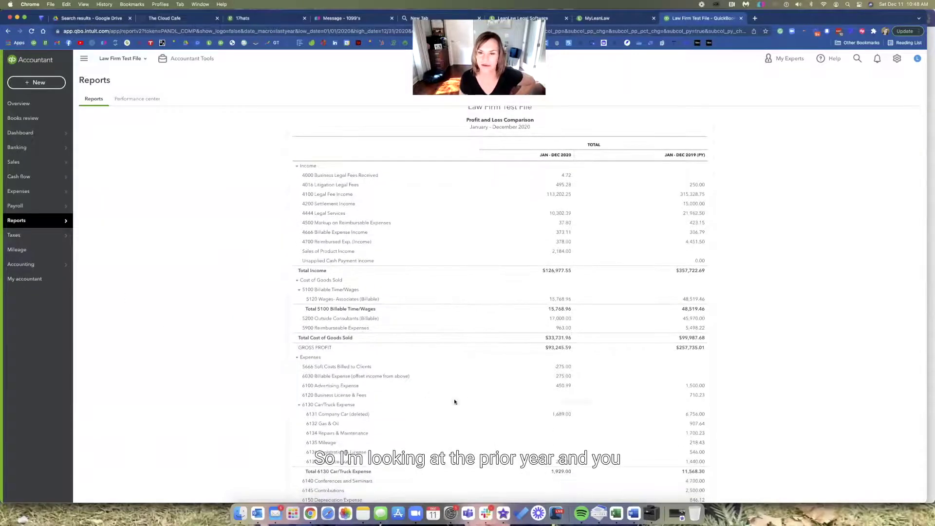
scroll(226, 346, "up", 1)
scroll(534, 321, "down", 1)
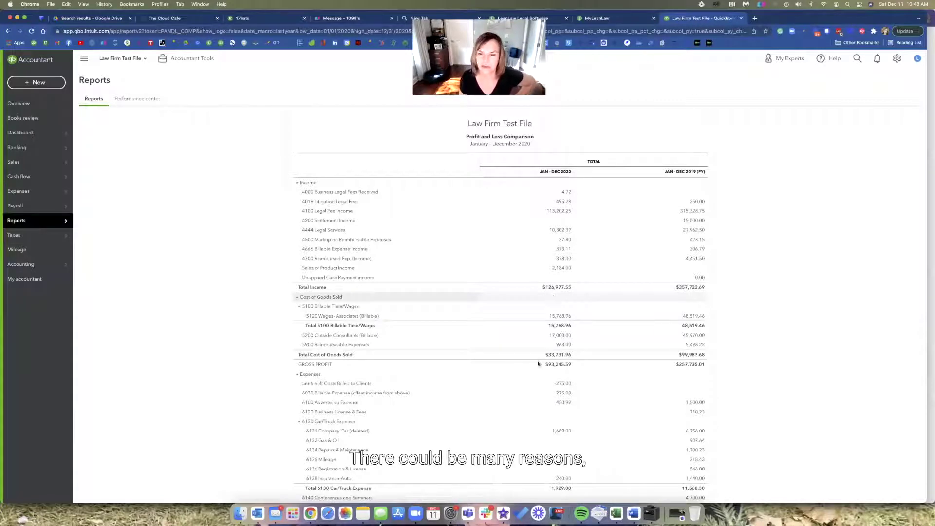
scroll(536, 361, "down", 2)
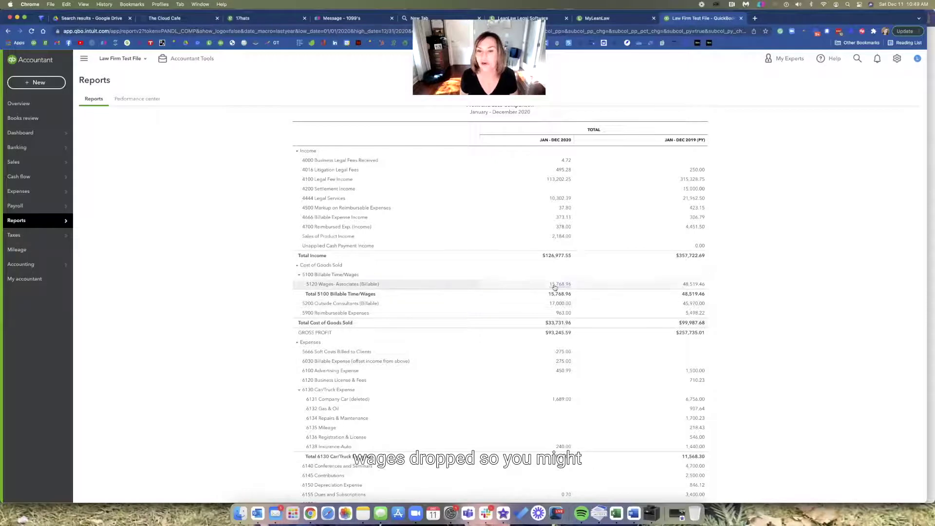
scroll(554, 287, "down", 3)
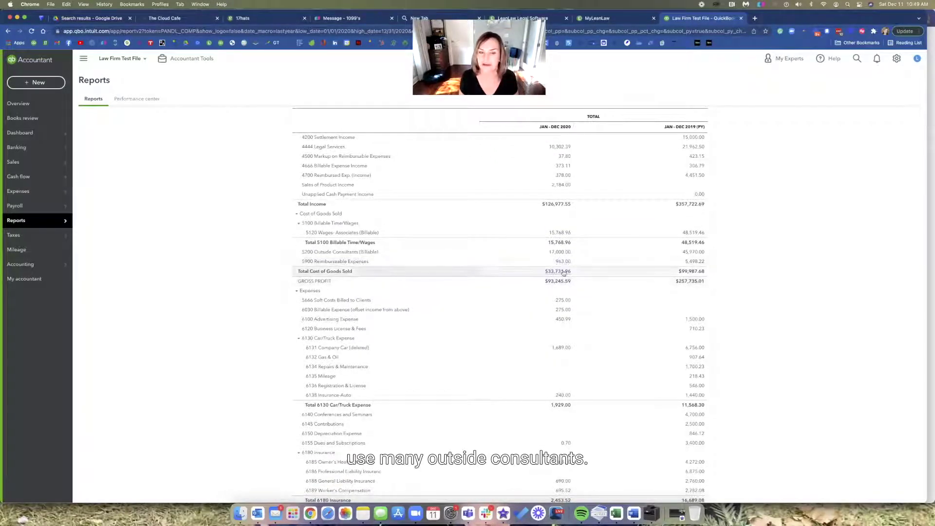
scroll(563, 322, "down", 3)
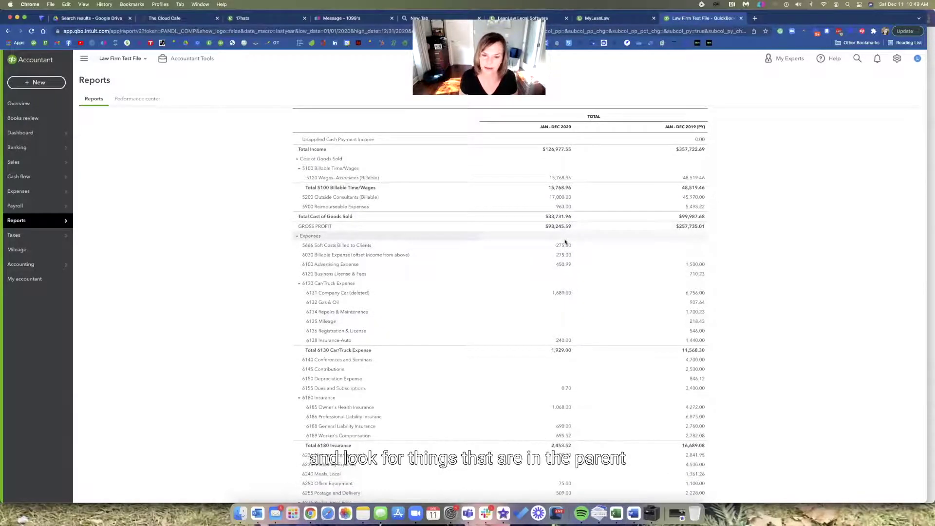
scroll(556, 349, "down", 1)
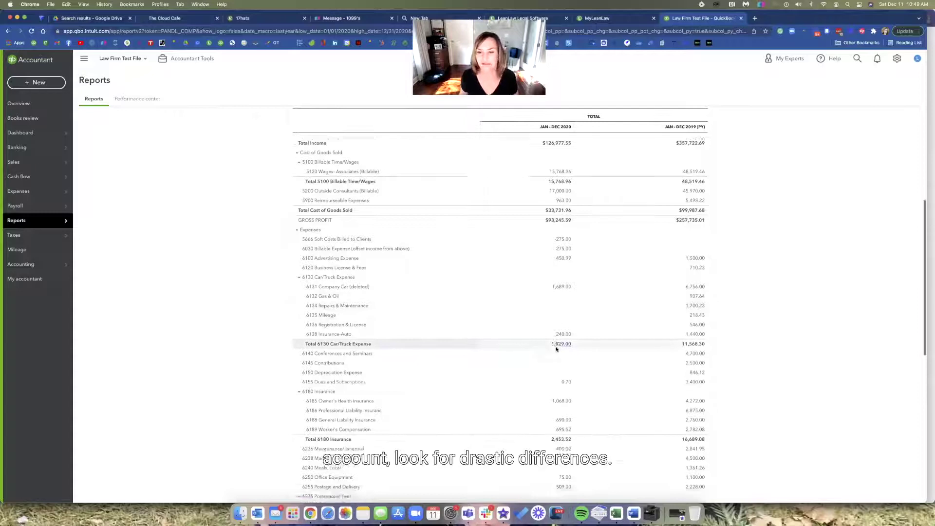
scroll(557, 349, "down", 20)
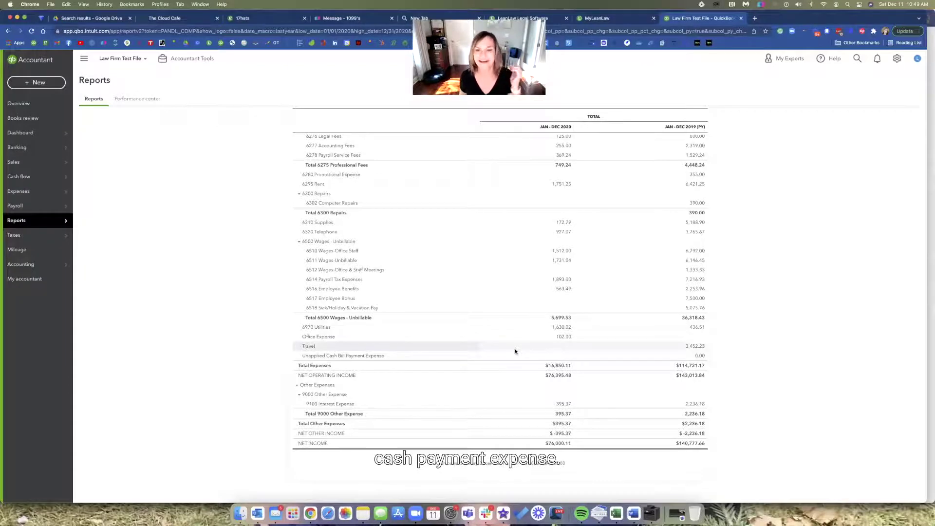
scroll(515, 351, "up", 10)
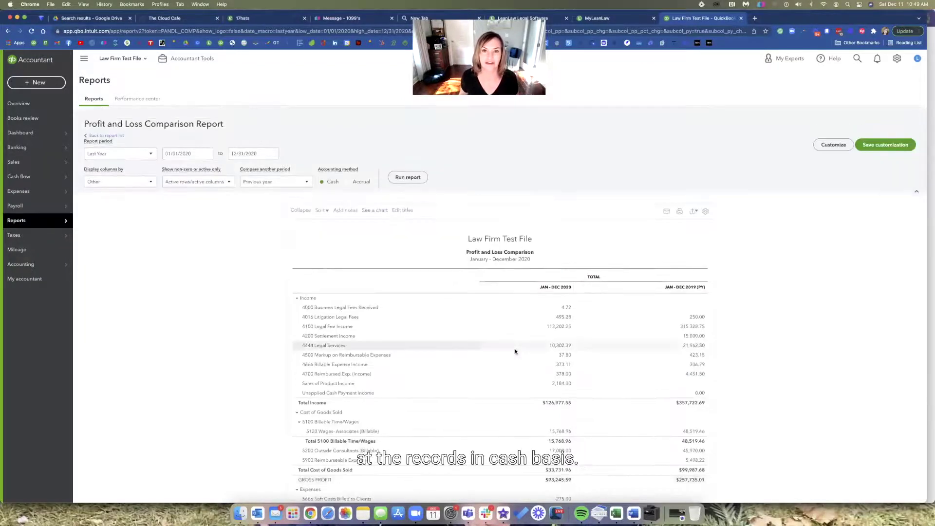
scroll(516, 352, "down", 10)
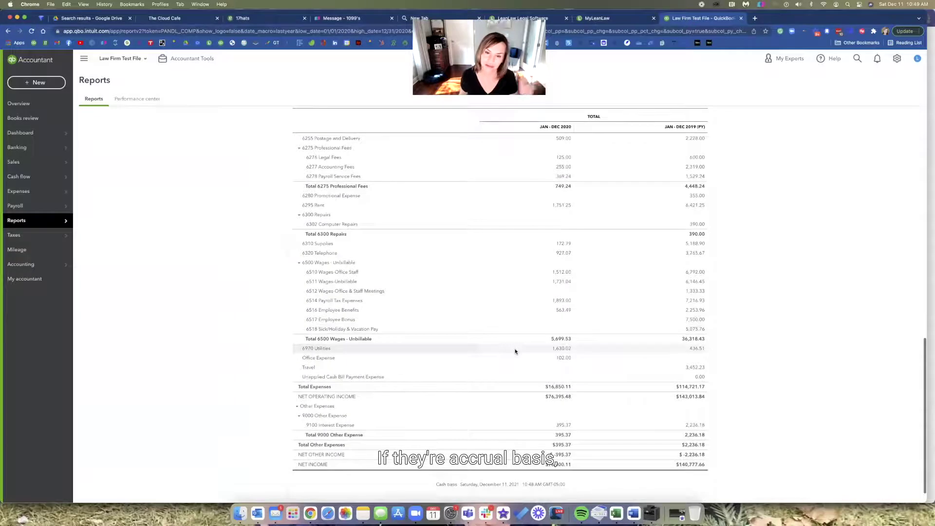
scroll(515, 351, "down", 1)
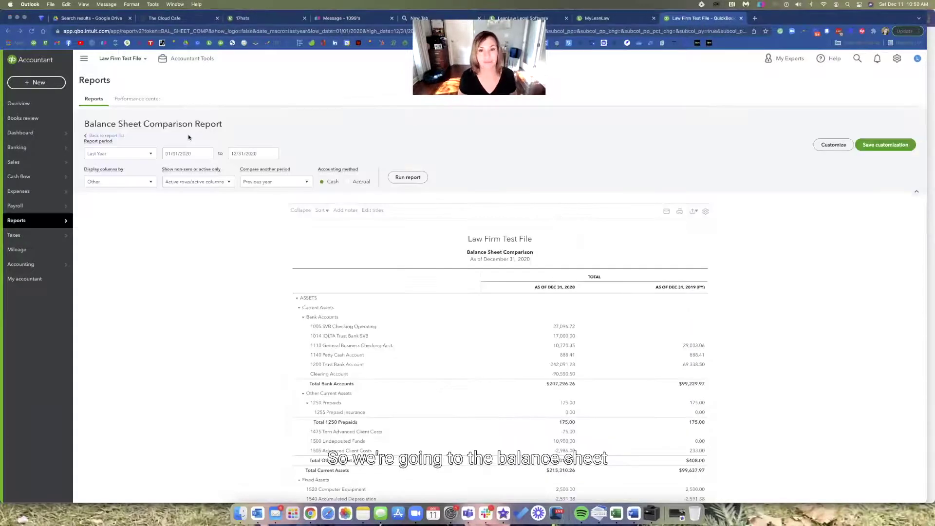
Step: Under Liabilities, collapse Funds Held in Trust to its total: 87,997.03 (2020) versus 66,468.00 (2019)
scroll(188, 137, "down", 2)
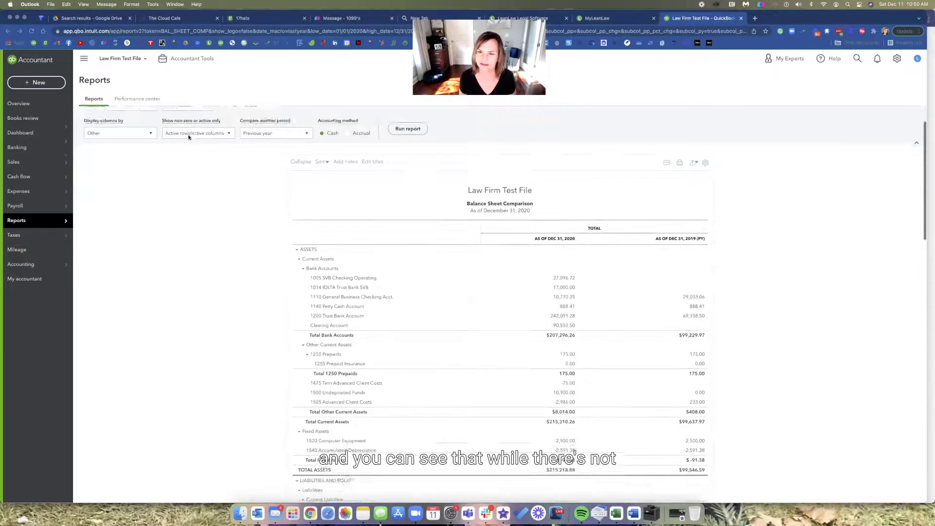
scroll(188, 136, "down", 1)
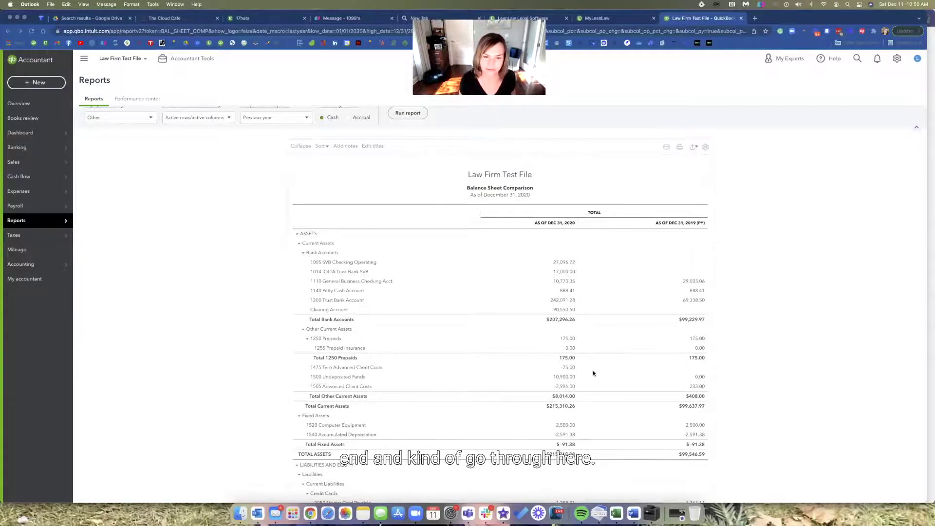
scroll(592, 370, "down", 2)
scroll(593, 372, "up", 3)
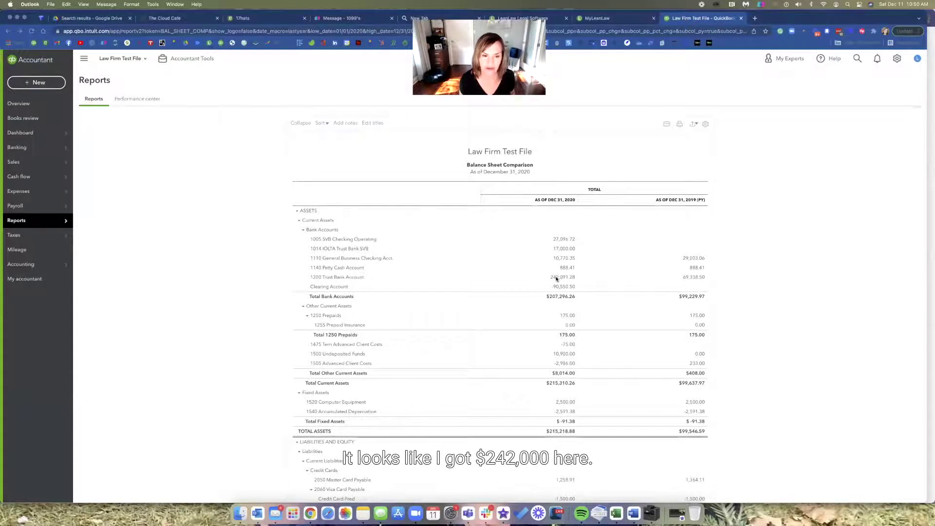
scroll(557, 279, "down", 6)
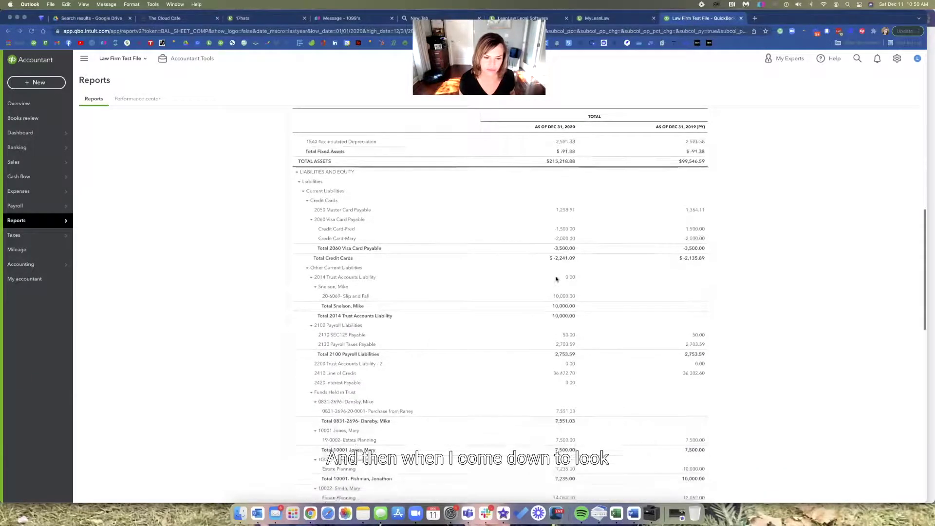
scroll(557, 279, "down", 3)
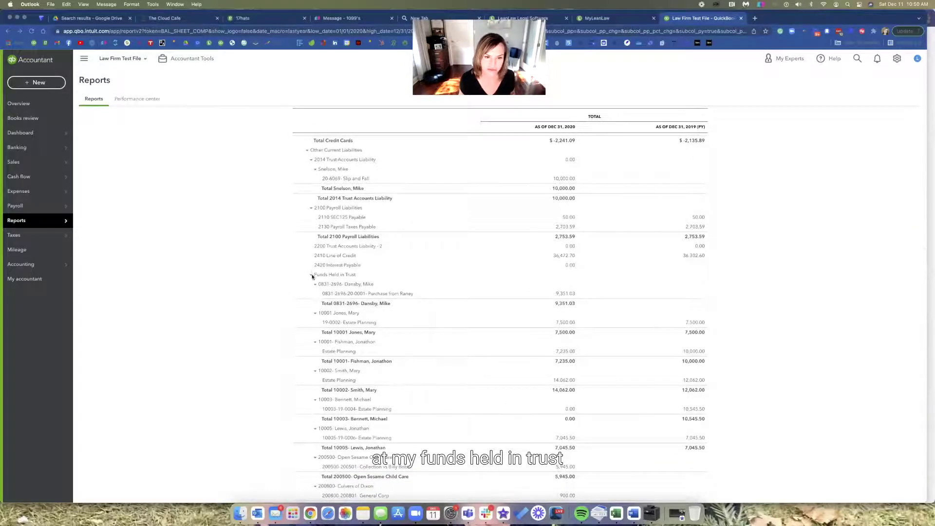
left_click(312, 277)
left_click(313, 277)
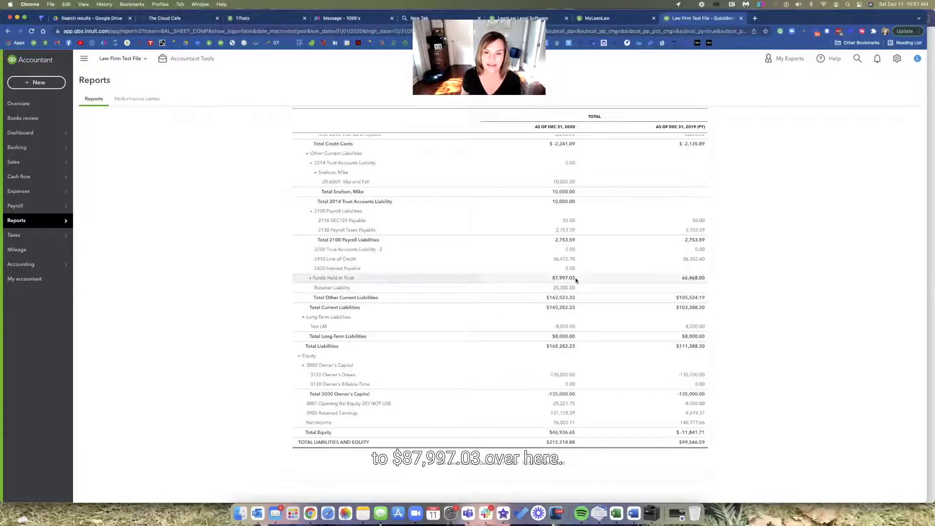
scroll(576, 279, "up", 3)
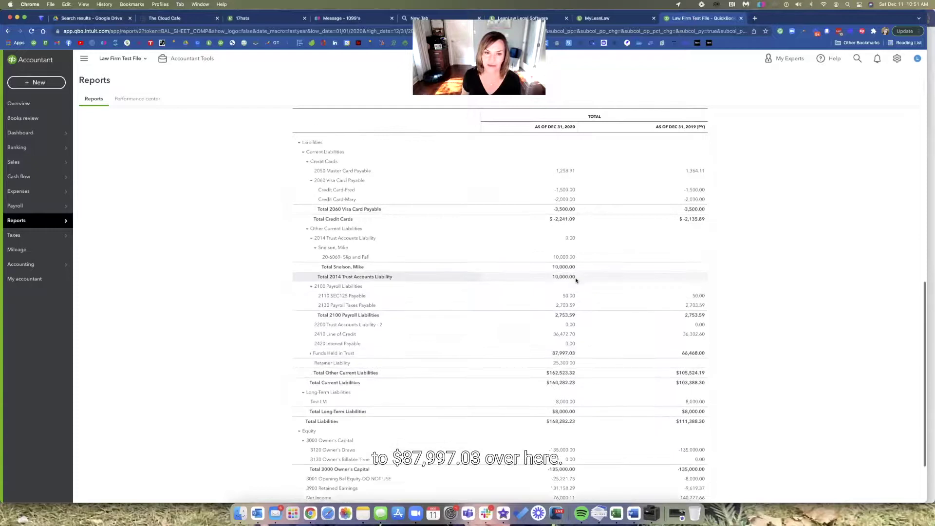
Step: Collapse 2014 Trust Accounts Liability under Other Current Liabilities to a single 10,000.00 line
scroll(571, 248, "up", 5)
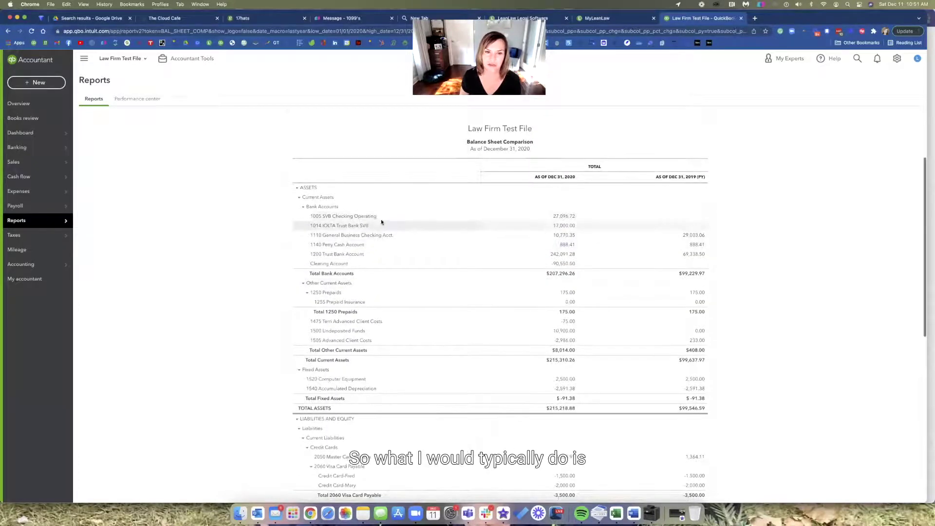
scroll(349, 211, "down", 1)
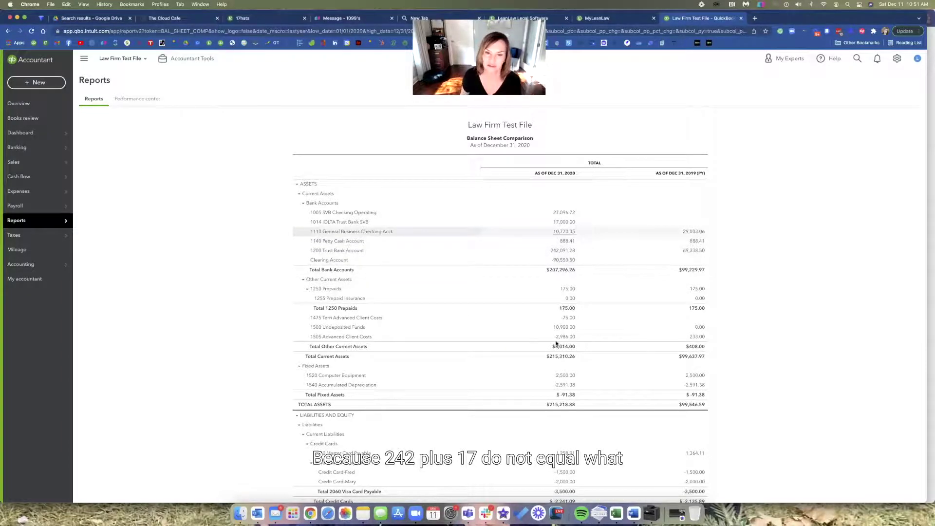
scroll(557, 344, "down", 5)
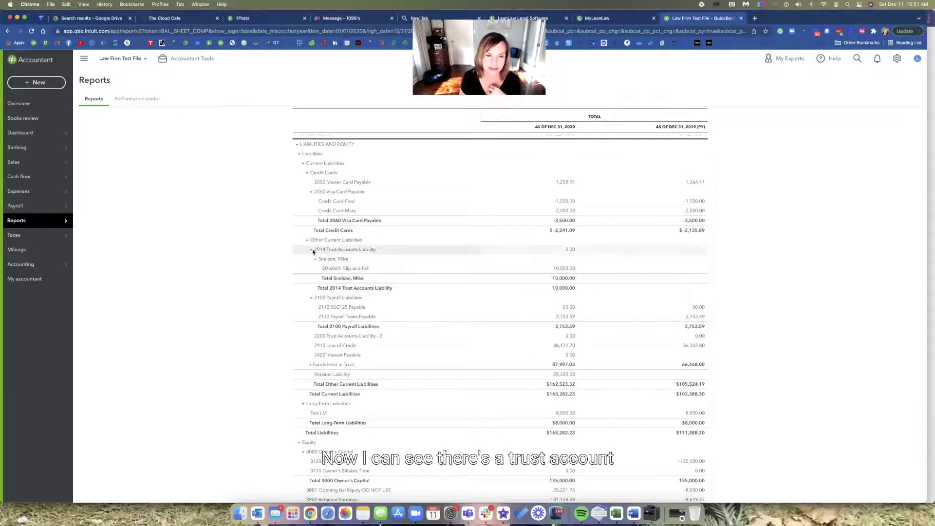
left_click(312, 250)
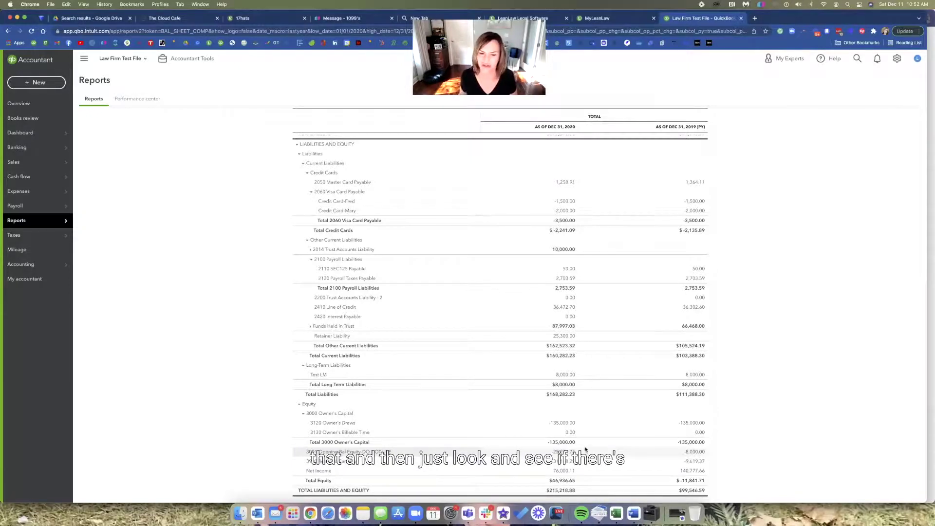
scroll(580, 409, "down", 1)
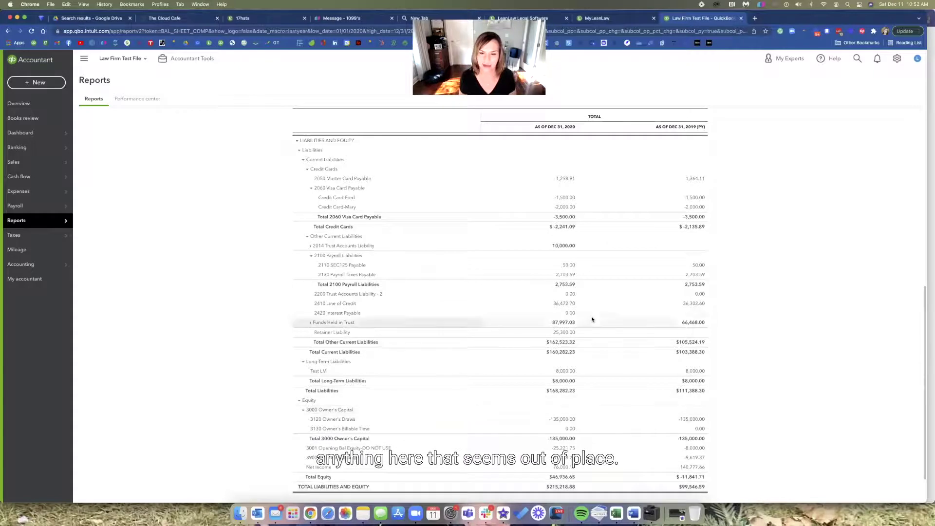
scroll(591, 316, "up", 2)
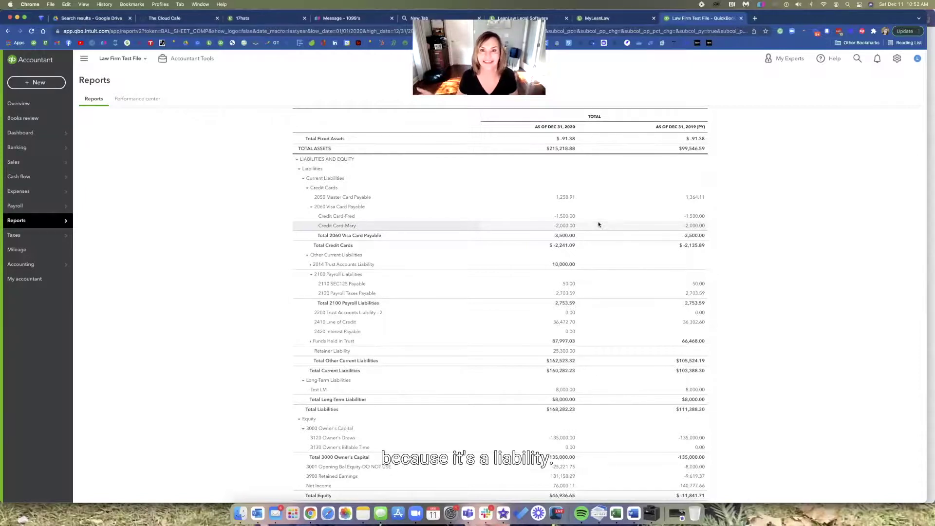
scroll(598, 225, "up", 5)
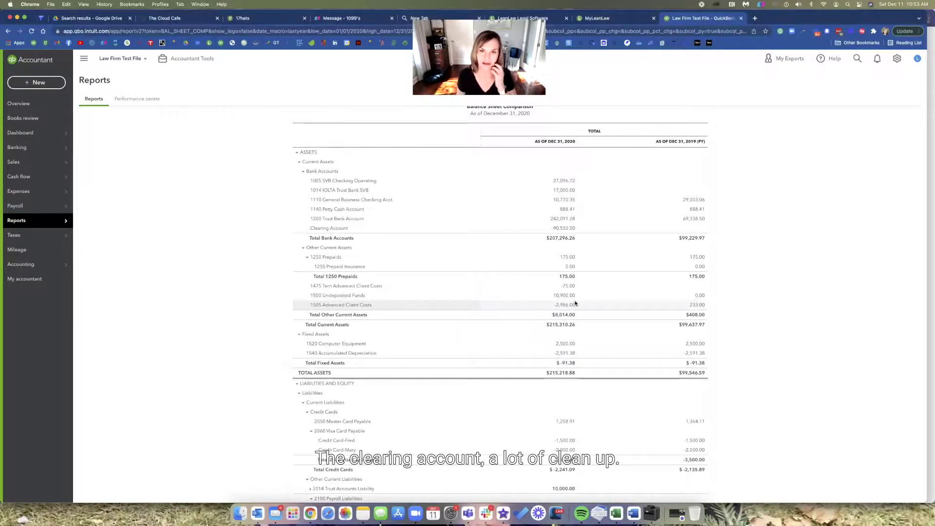
Step: Switch to LeanLaw's Funds Held in Trust page showing IOLTA Trust Bank SVB client balances of $22,000.00
left_click(627, 19)
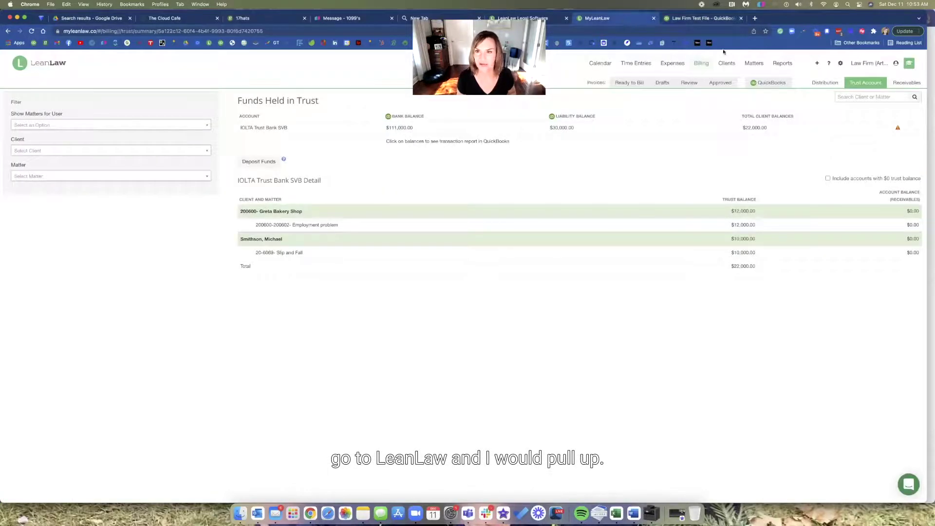